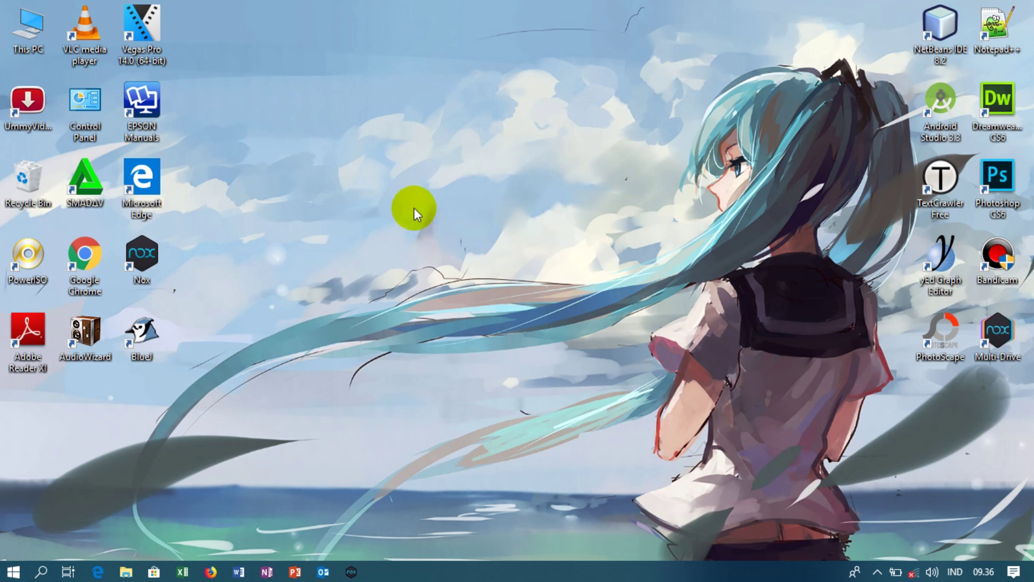
# Open WhatsApp in the NoxPlayer emulator and show its app info in the help settings to check the installed version
pyautogui.click(351, 572)
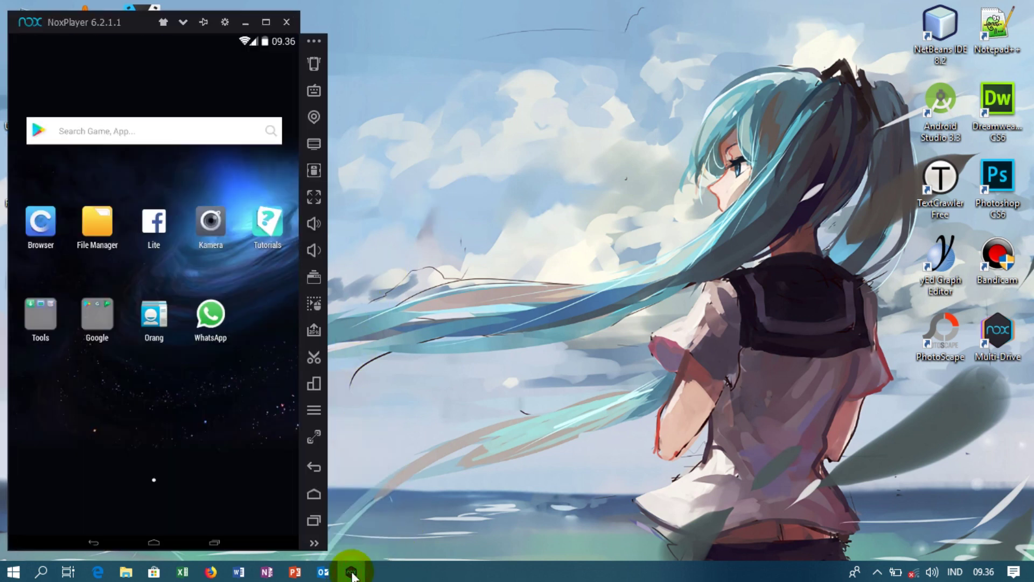
pyautogui.click(206, 318)
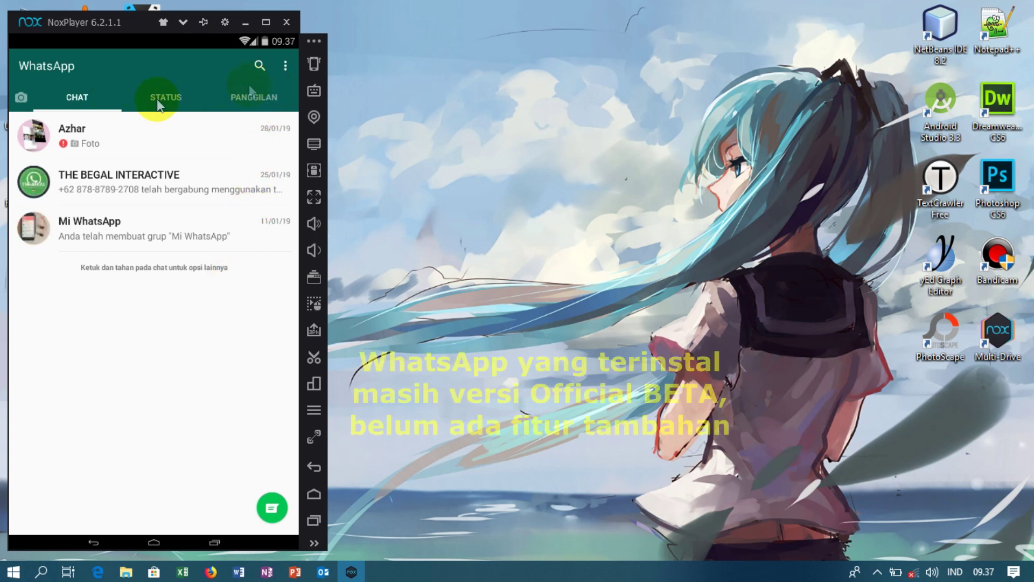
pyautogui.click(285, 66)
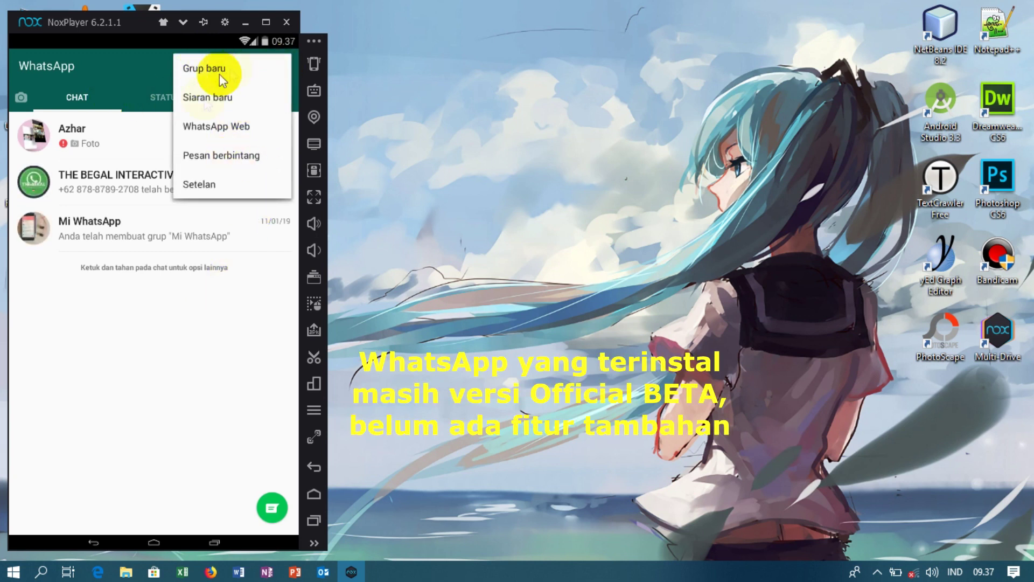
pyautogui.click(212, 186)
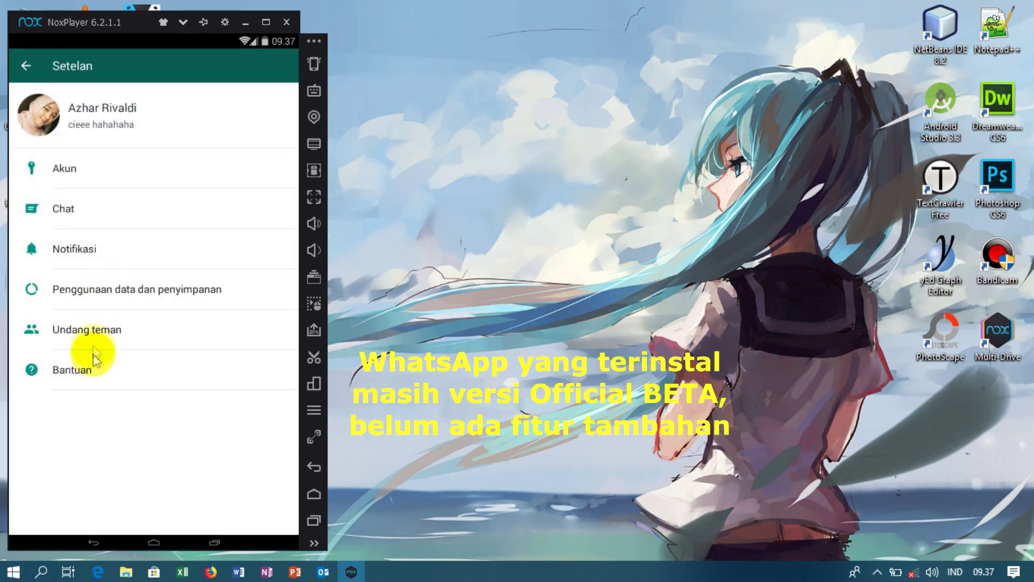
pyautogui.click(91, 376)
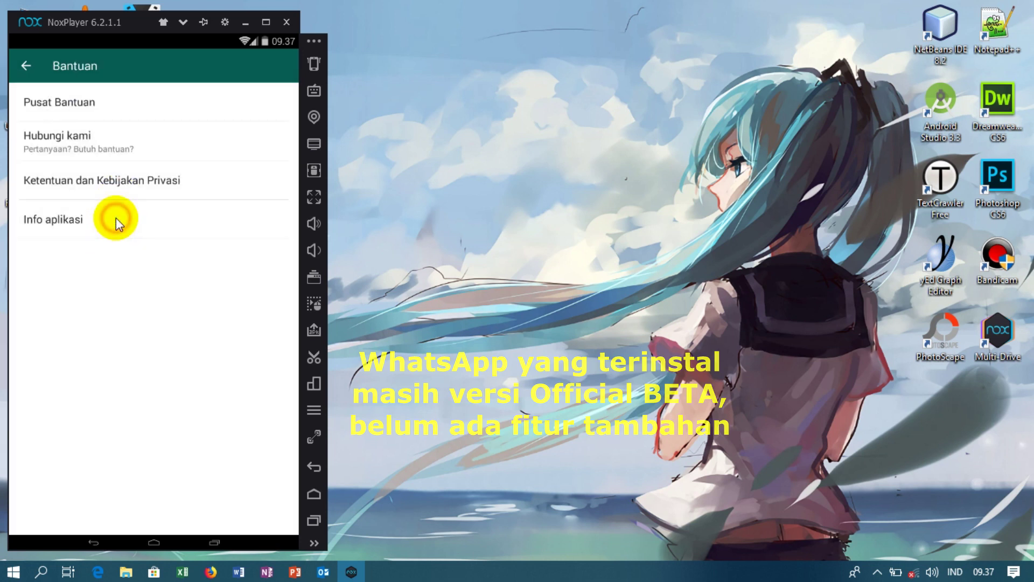
pyautogui.click(115, 217)
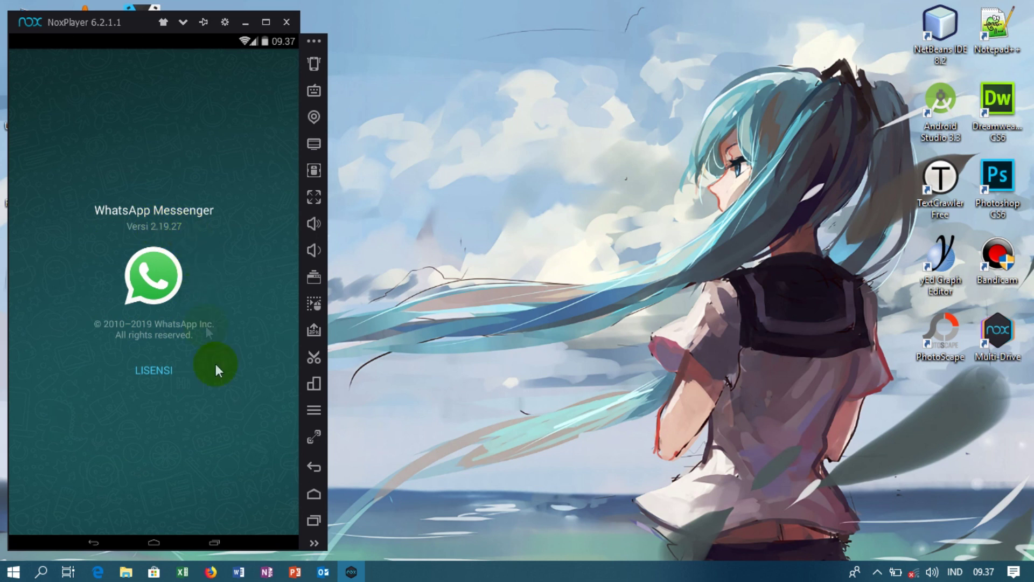
# Return from the app info to the WhatsApp chat list and minimize the emulator
pyautogui.click(313, 466)
pyautogui.click(313, 467)
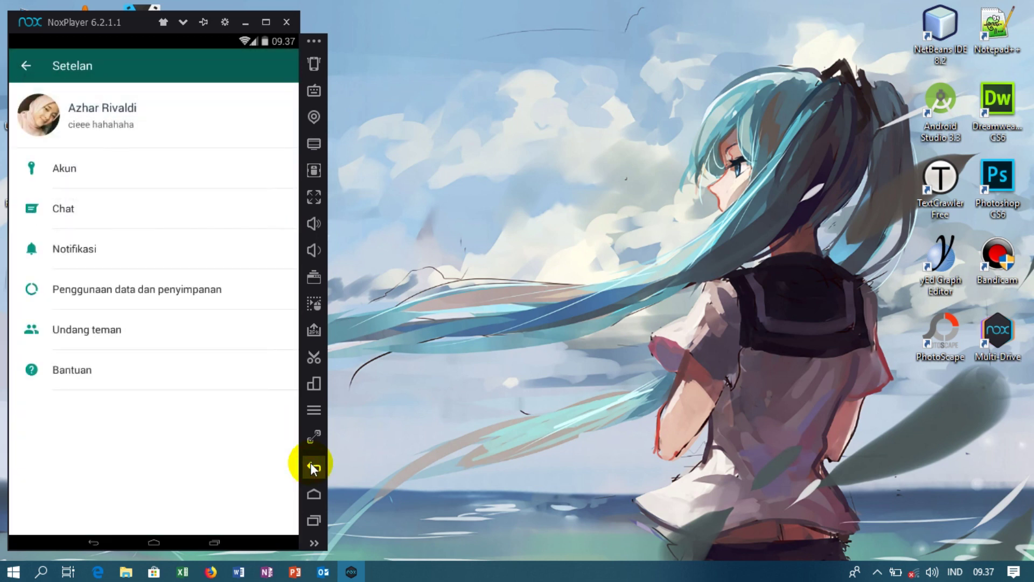
pyautogui.click(313, 467)
pyautogui.click(312, 466)
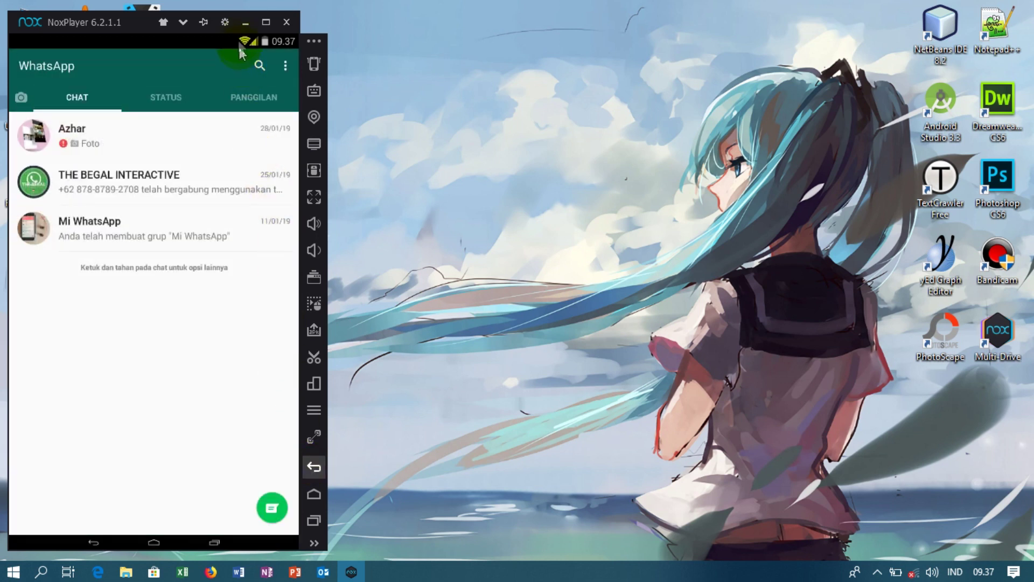
pyautogui.click(240, 22)
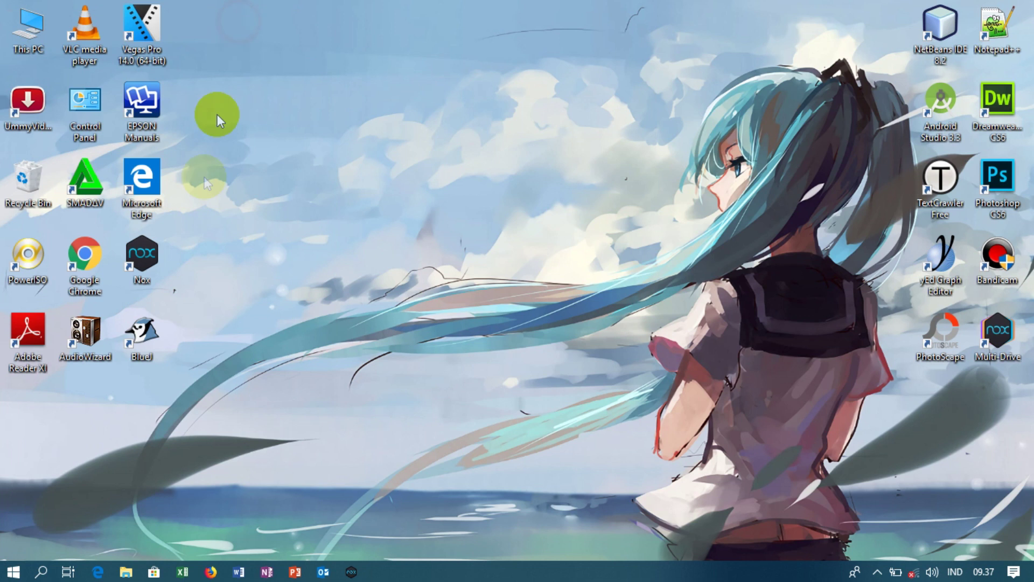
# In File Explorer, move the PoWA_v8.0 file from the MOD folder into its WA MOD subfolder
pyautogui.click(135, 574)
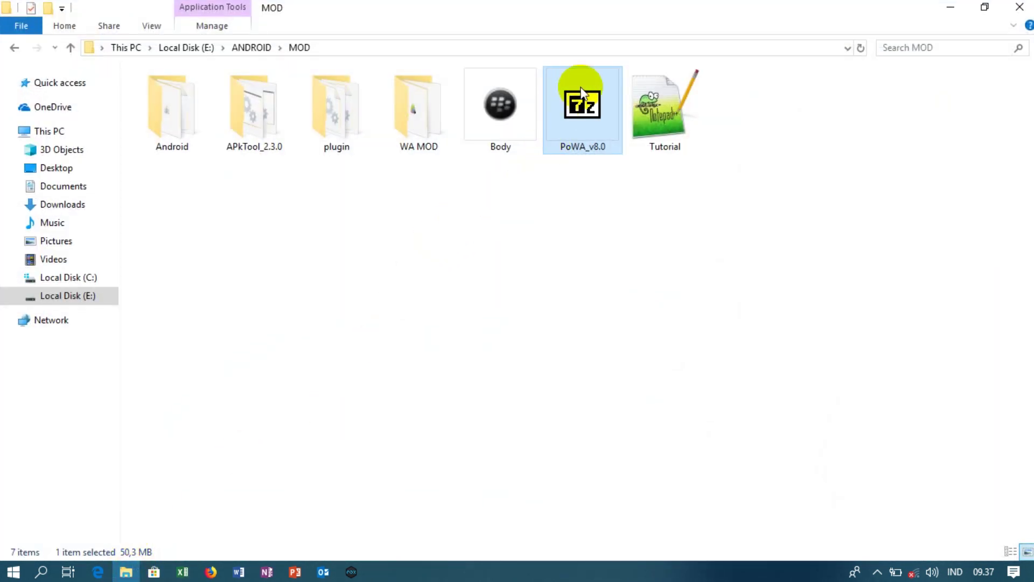
pyautogui.doubleClick(585, 130)
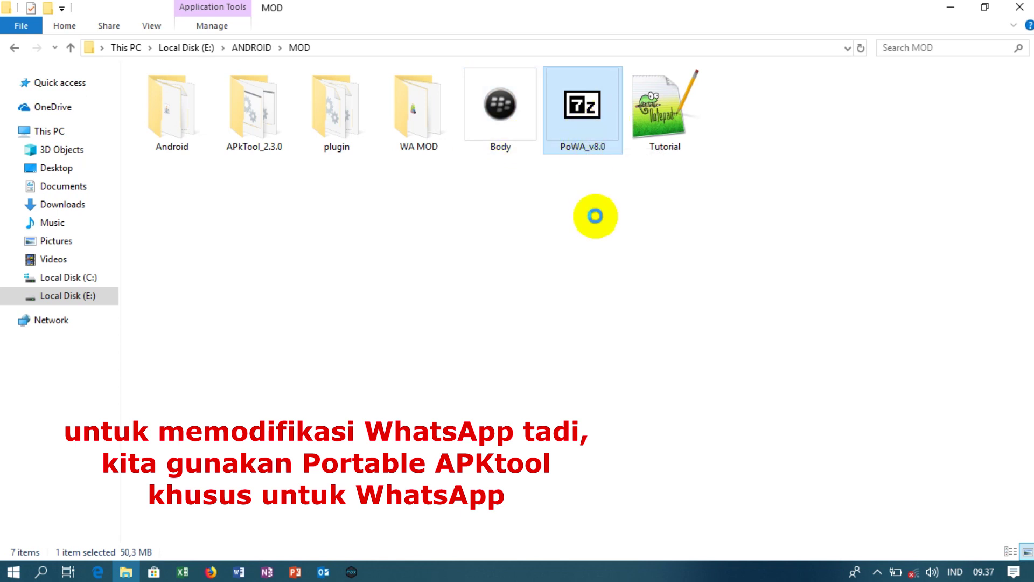
pyautogui.rightClick(595, 216)
pyautogui.click(614, 435)
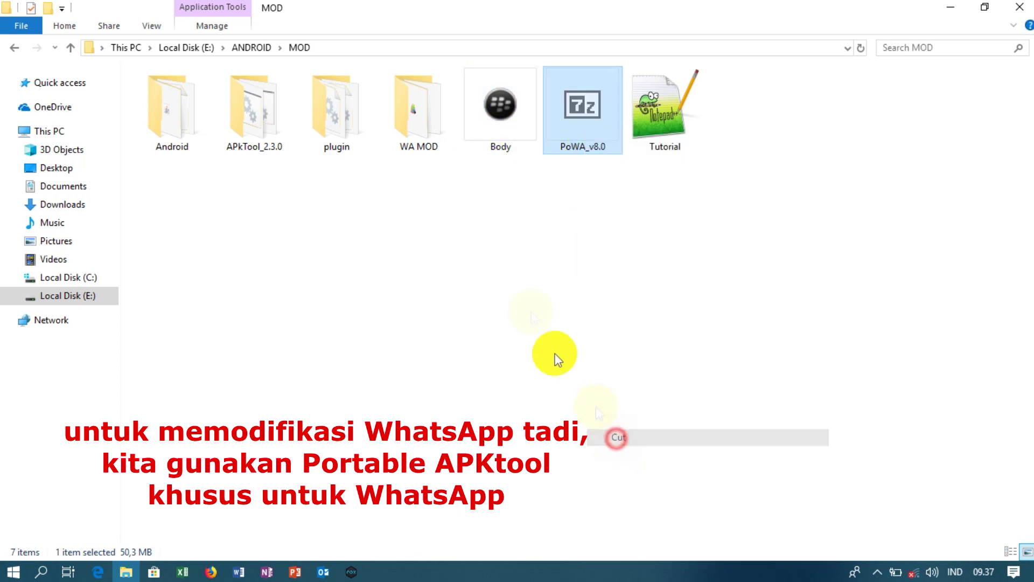
pyautogui.click(429, 144)
pyautogui.doubleClick(430, 145)
pyautogui.rightClick(446, 286)
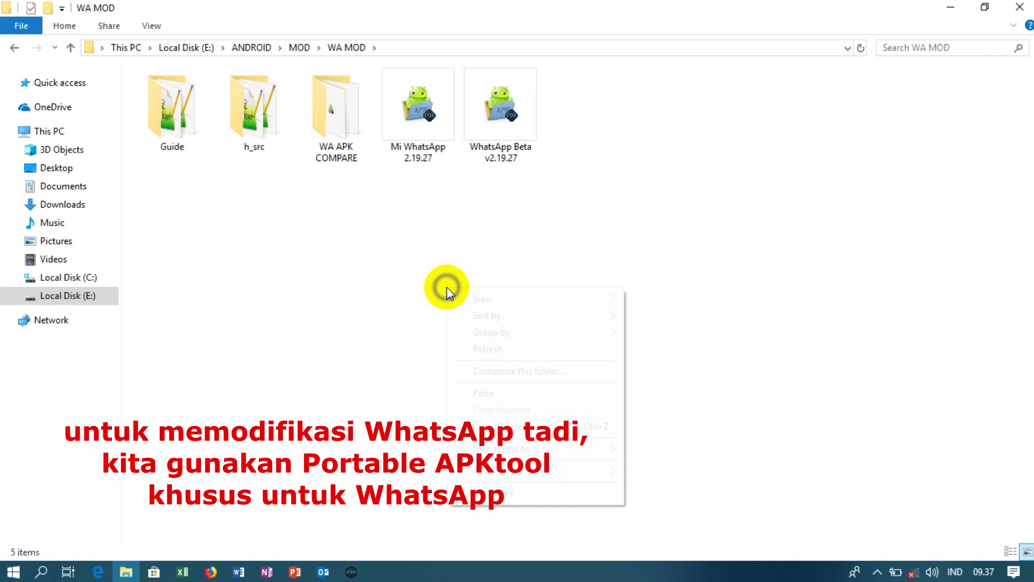
pyautogui.click(492, 388)
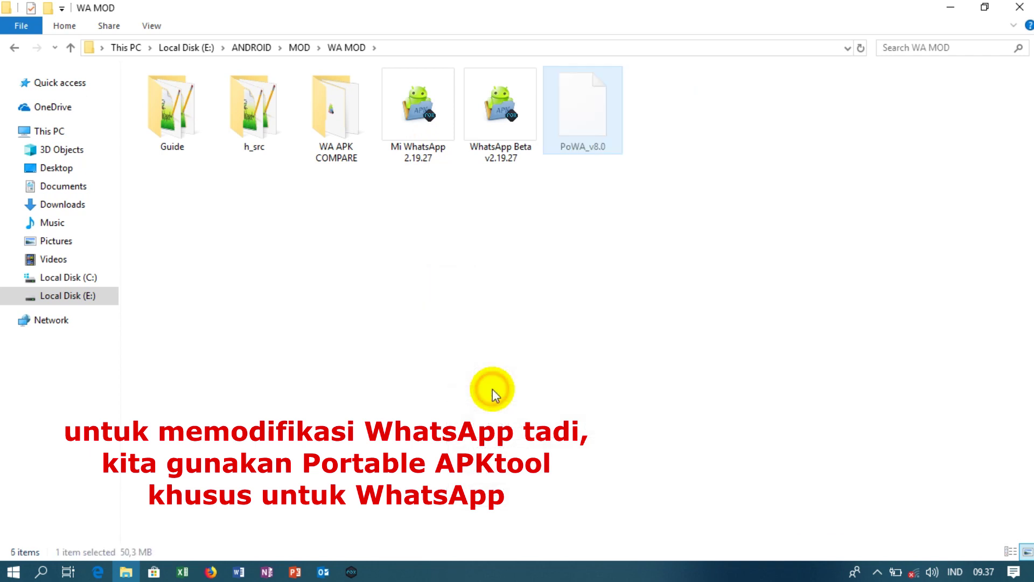
# Extract the PoWA_v8.0 archive to E:\ANDROID\MOD\WA MOD\ and launch the extracted PoWA program
pyautogui.doubleClick(561, 119)
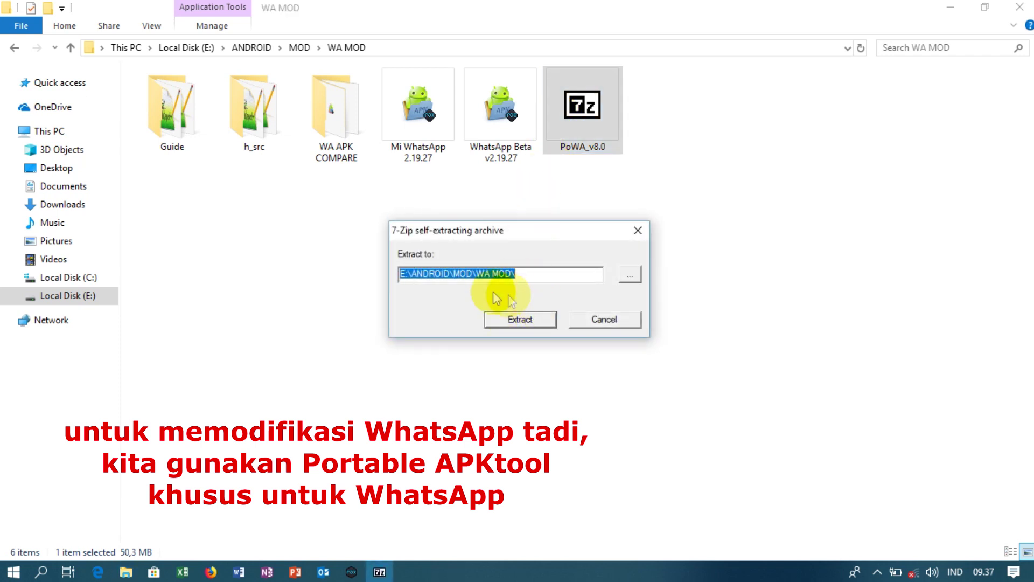
pyautogui.click(525, 319)
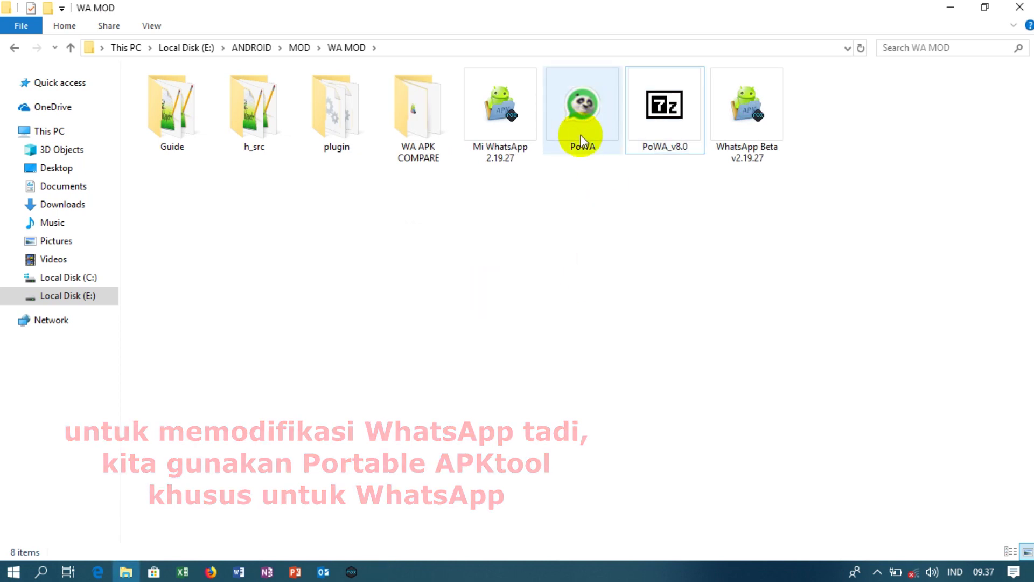
pyautogui.doubleClick(587, 121)
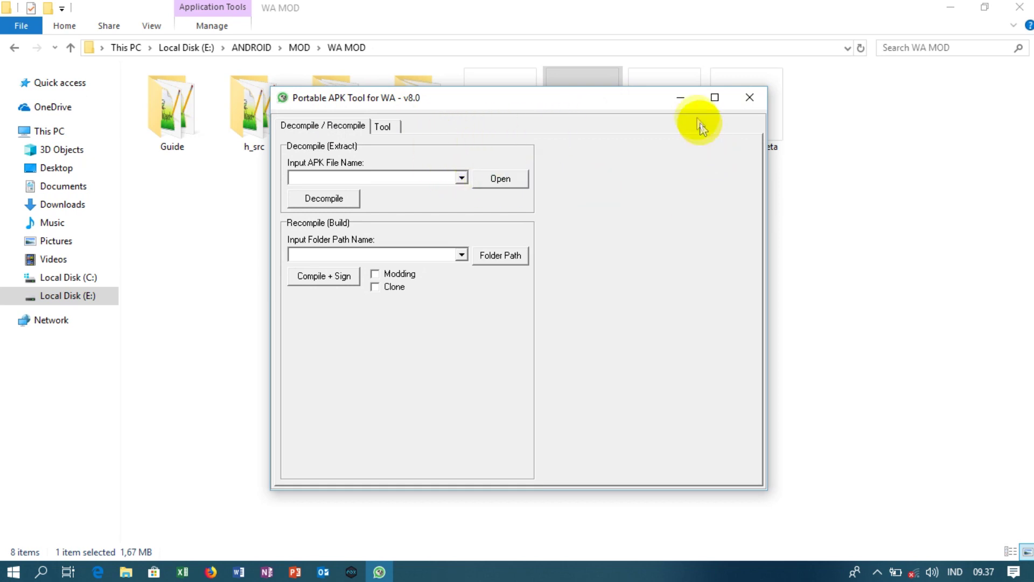
# Load the WhatsApp Beta v2.19.27 APK from the WA MOD folder into Portable APK Tool for WA and decompile it
pyautogui.click(681, 101)
pyautogui.click(742, 128)
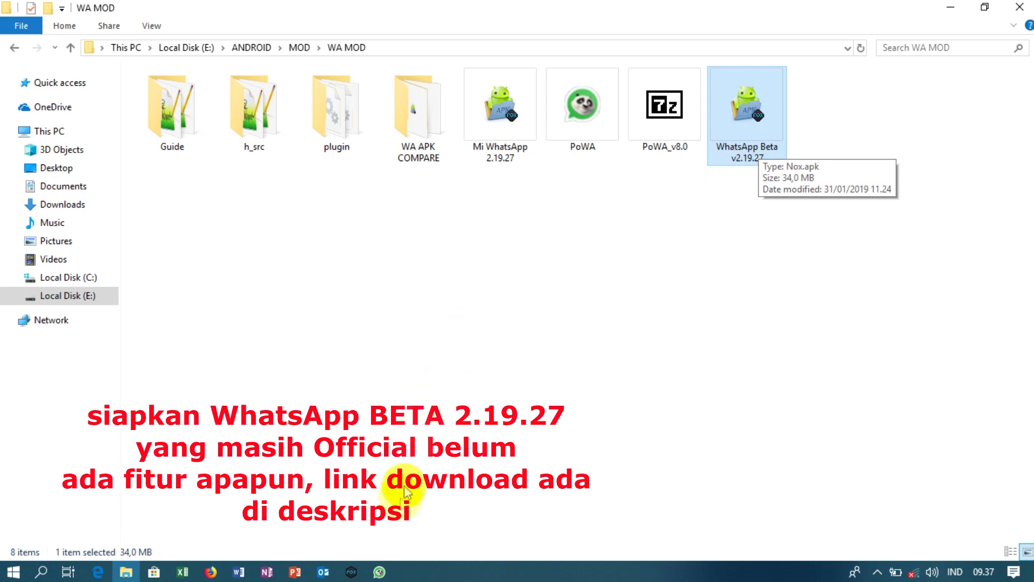
pyautogui.click(379, 572)
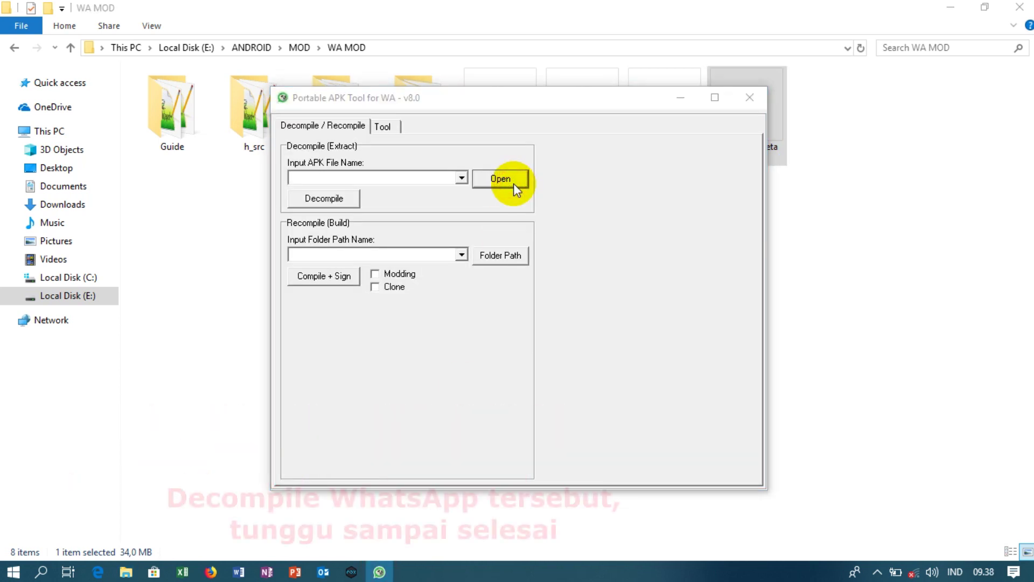
pyautogui.click(513, 180)
pyautogui.click(604, 239)
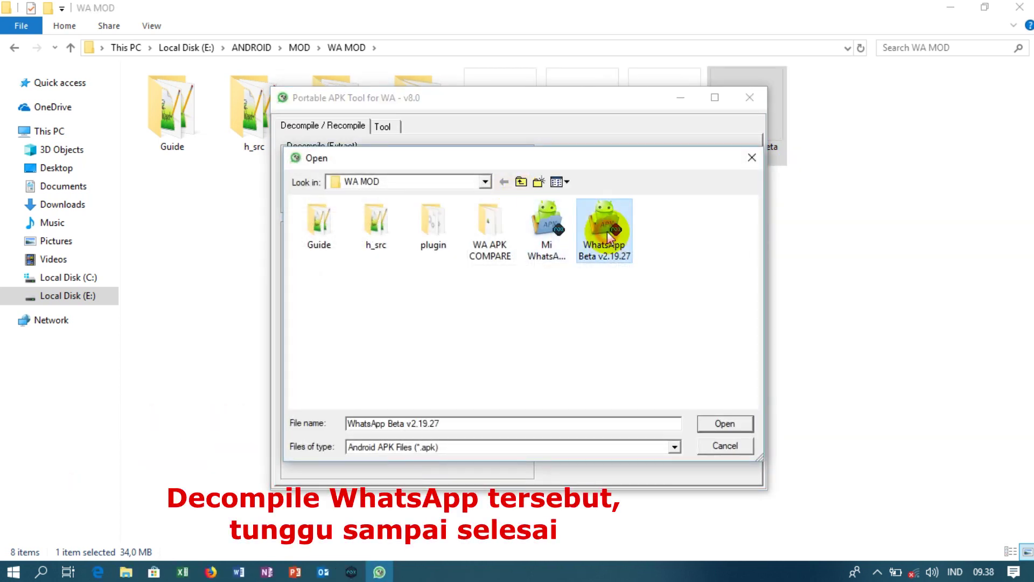
pyautogui.click(719, 426)
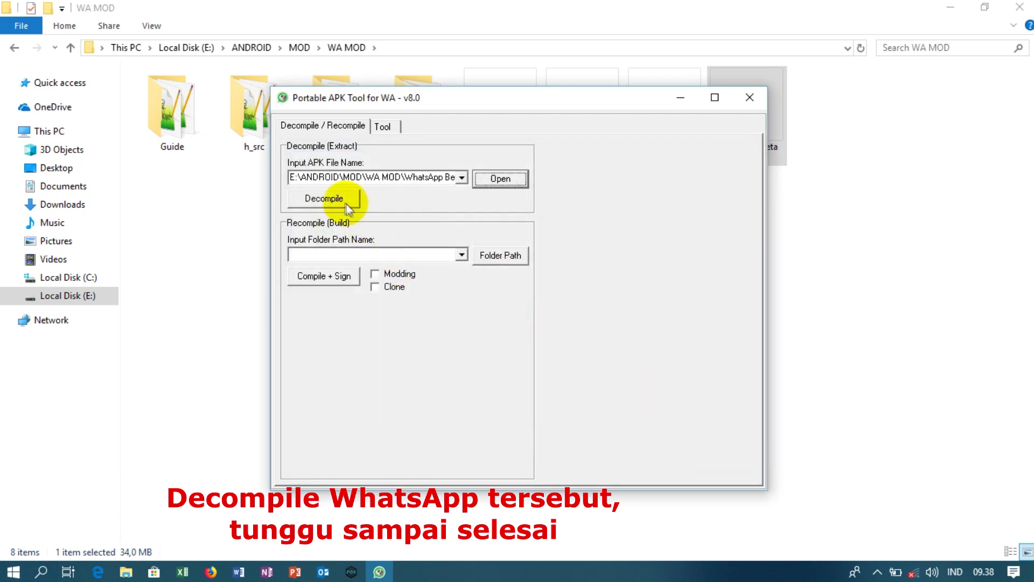
pyautogui.click(325, 199)
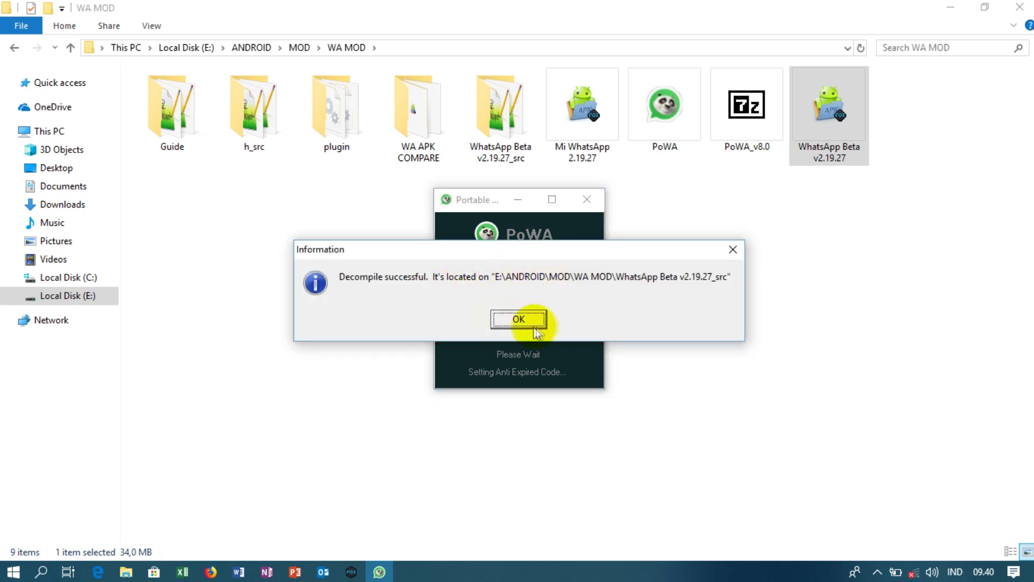
pyautogui.click(518, 318)
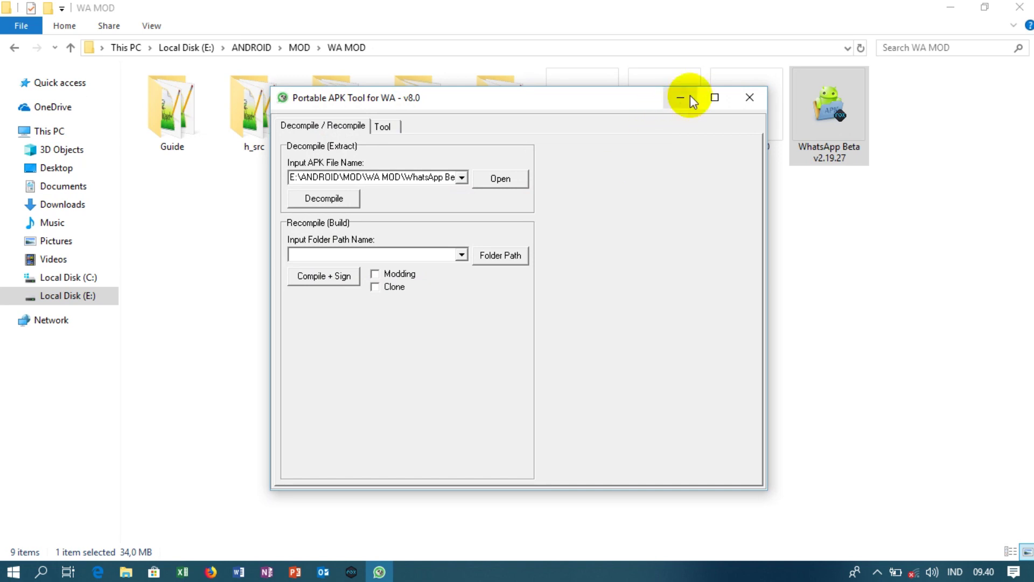
# Minimize the APK tool and open abc_screen_toolbar.xml from res\layout-v26 in the WhatsApp Beta v2.19.27_src folder
pyautogui.click(689, 98)
pyautogui.doubleClick(500, 119)
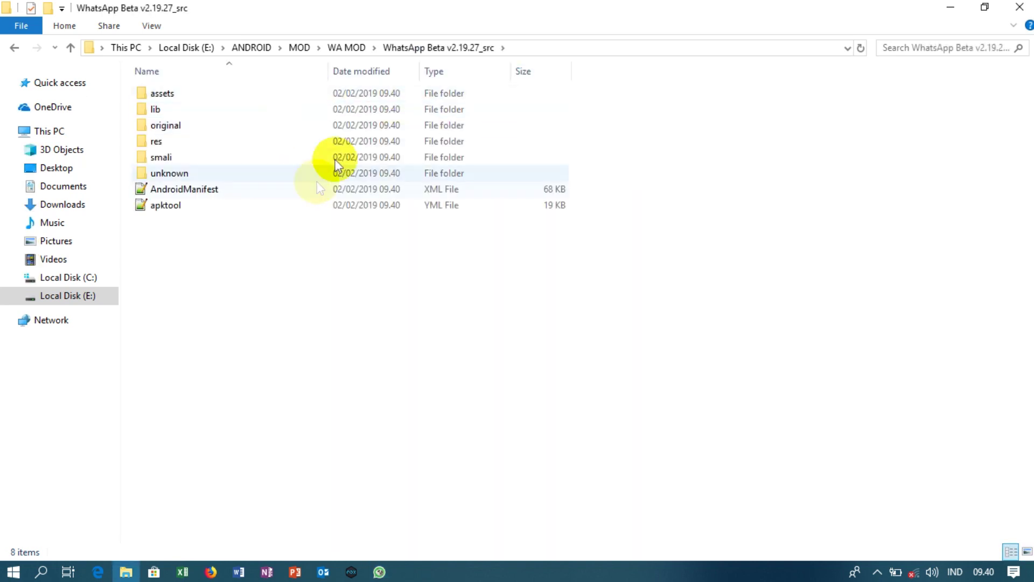
pyautogui.doubleClick(206, 141)
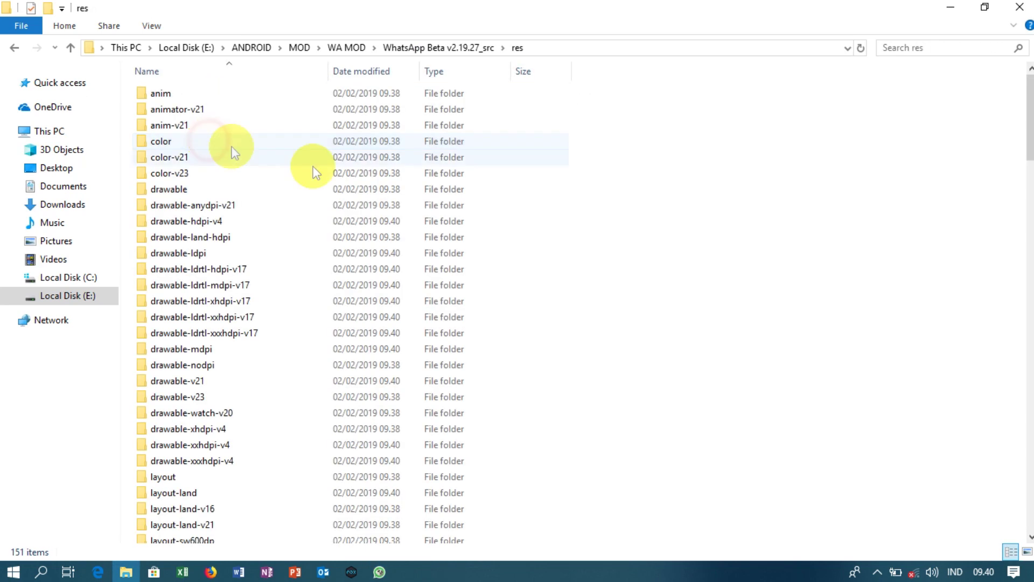
pyautogui.moveTo(1030, 115); pyautogui.dragTo(1018, 185)
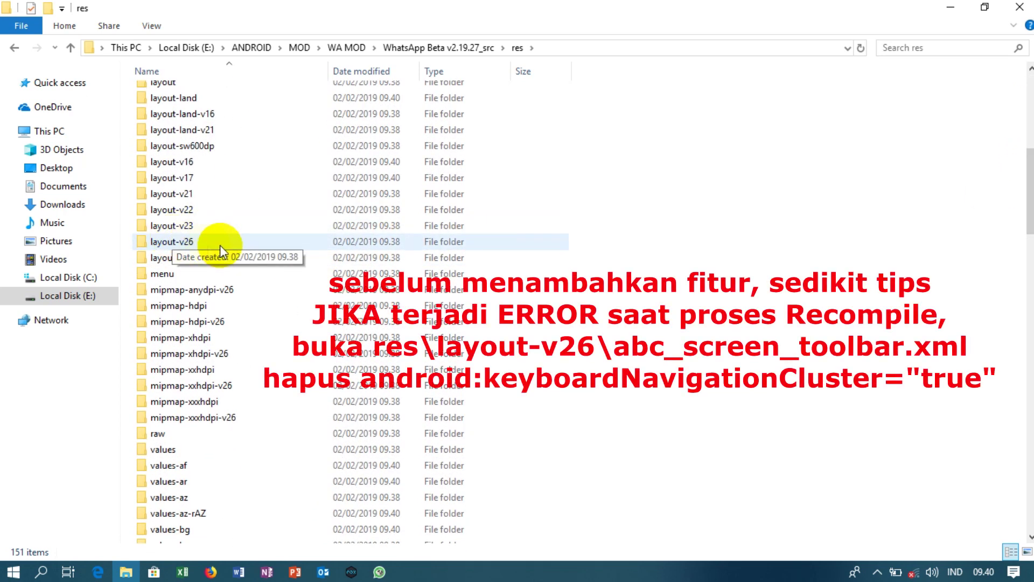
pyautogui.doubleClick(262, 244)
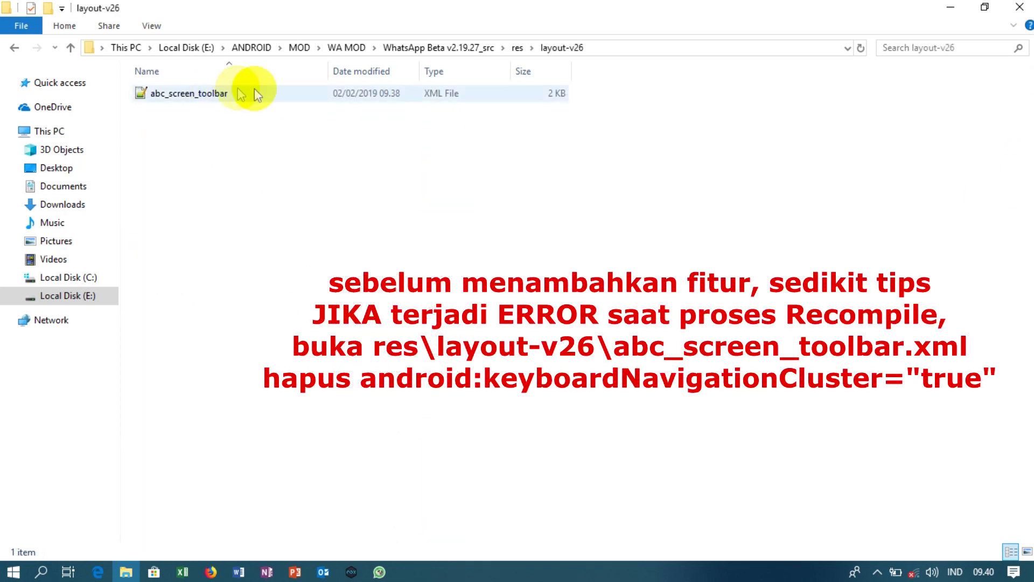
pyautogui.click(281, 99)
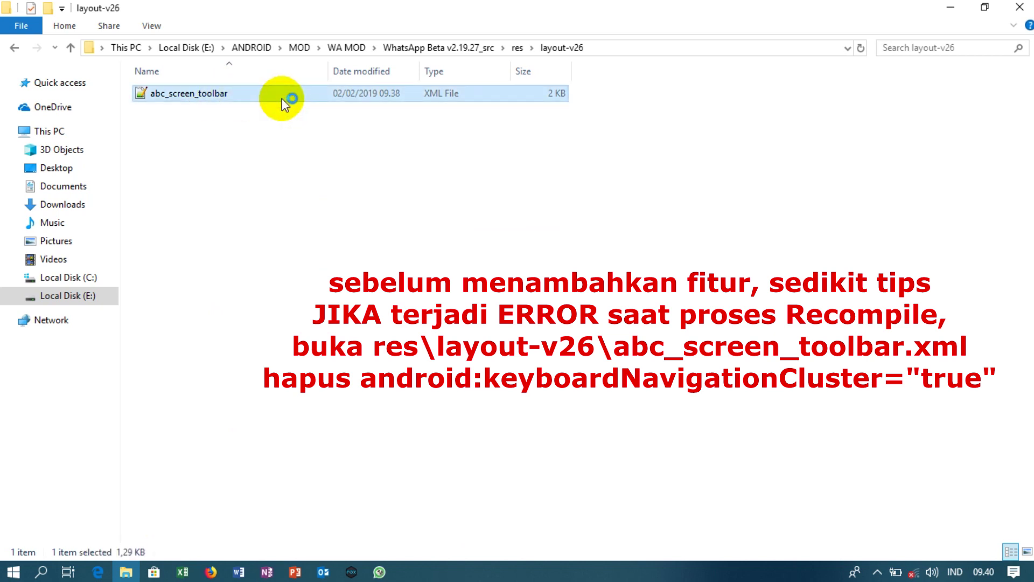
pyautogui.doubleClick(283, 98)
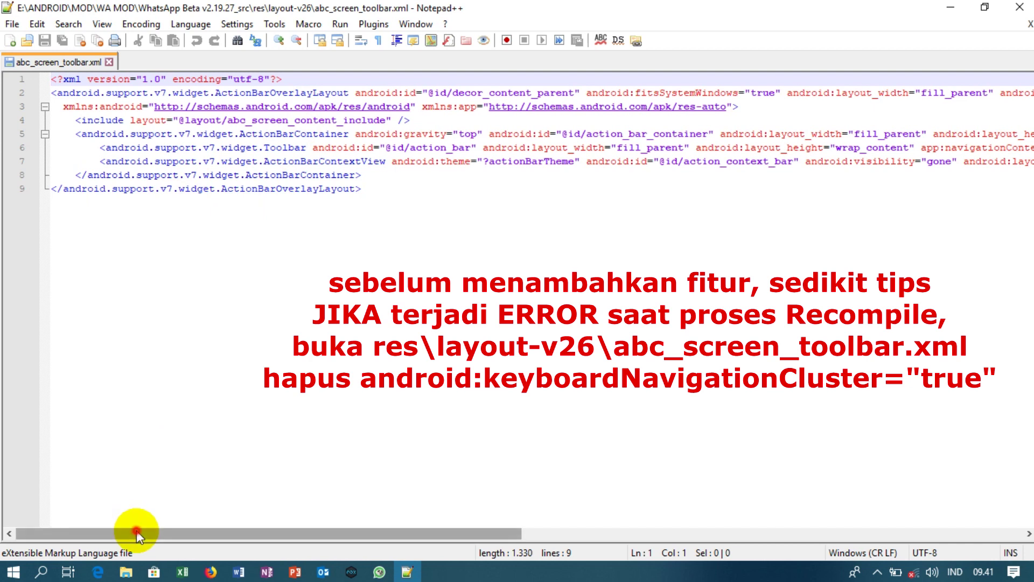
# Delete the android:keyboardNavigationCluster="true" attribute and its extra space from the ActionBarContainer element on line 5
pyautogui.moveTo(134, 530); pyautogui.dragTo(681, 535)
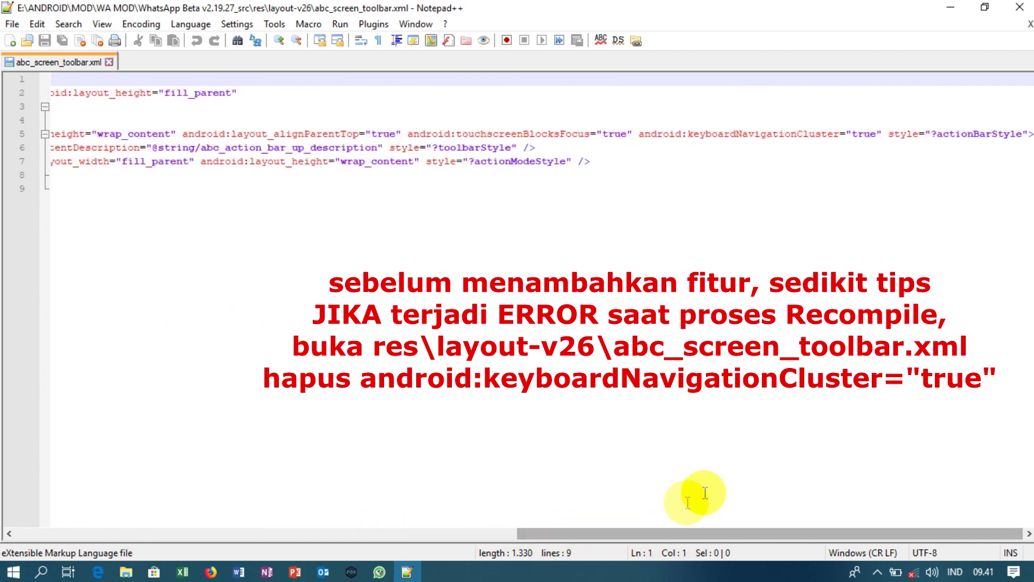
pyautogui.click(754, 134)
pyautogui.doubleClick(754, 134)
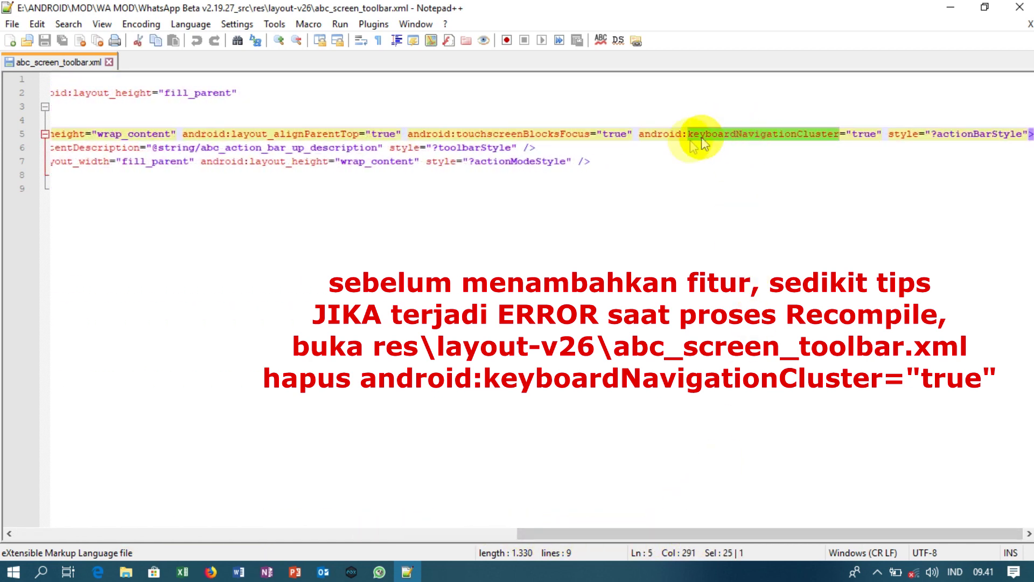
pyautogui.moveTo(639, 134); pyautogui.dragTo(880, 127)
pyautogui.moveTo(577, 531); pyautogui.dragTo(1026, 484)
pyautogui.click(662, 136)
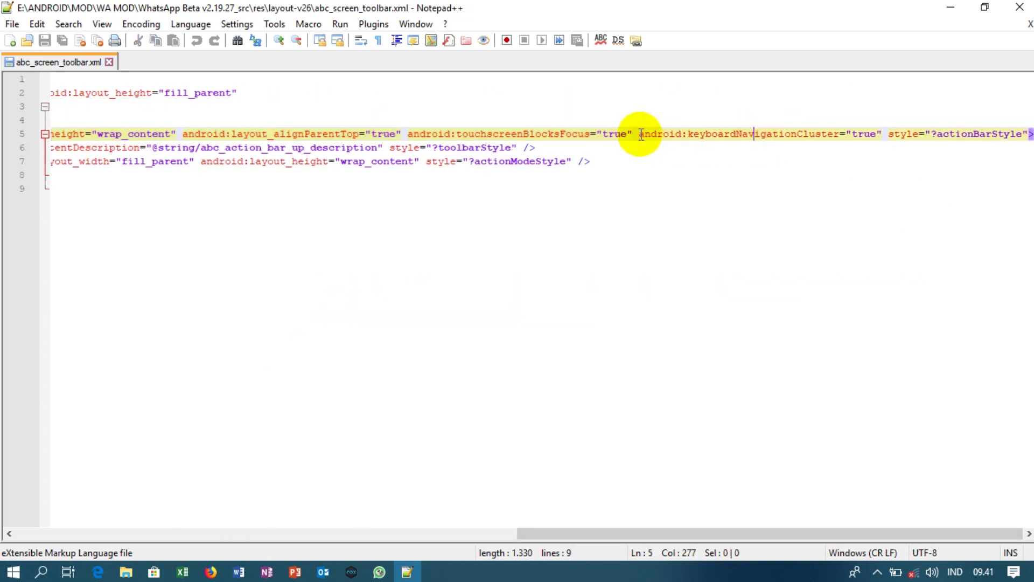
pyautogui.moveTo(639, 134); pyautogui.dragTo(880, 132)
pyautogui.press('BackSpace')
pyautogui.press('BackSpace')
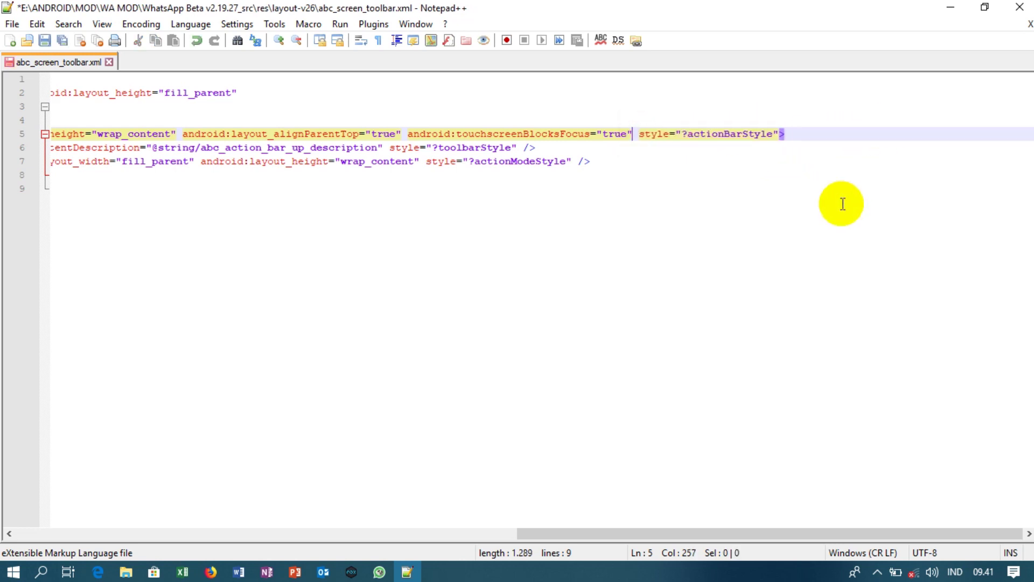
# Save abc_screen_toolbar.xml, close the file and exit Notepad++
pyautogui.click(63, 42)
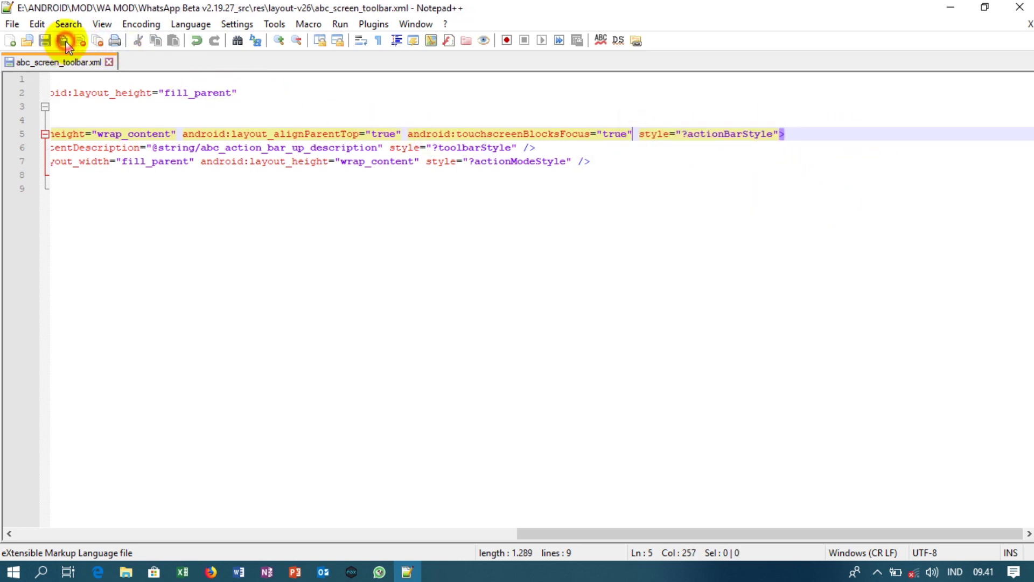
pyautogui.click(109, 62)
pyautogui.click(1008, 6)
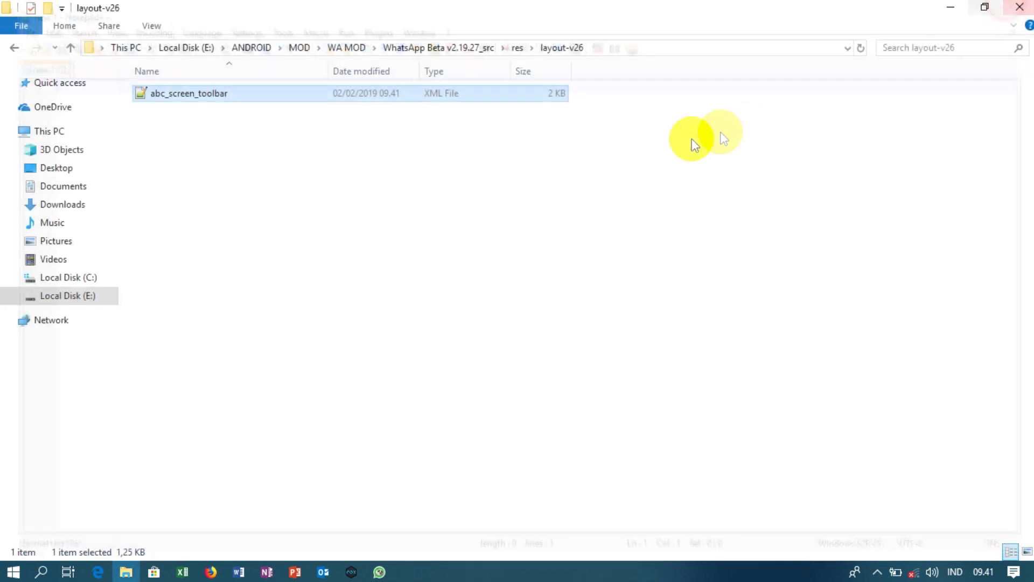
# Return to the WhatsApp Beta v2.19.27_src folder and open AndroidManifest.xml
pyautogui.click(13, 49)
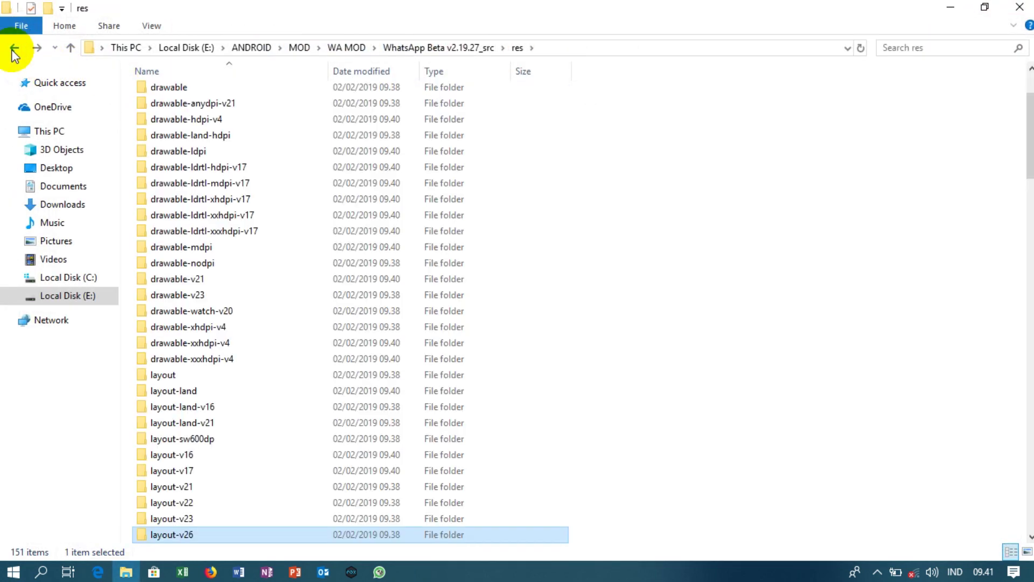
pyautogui.click(13, 48)
pyautogui.doubleClick(185, 189)
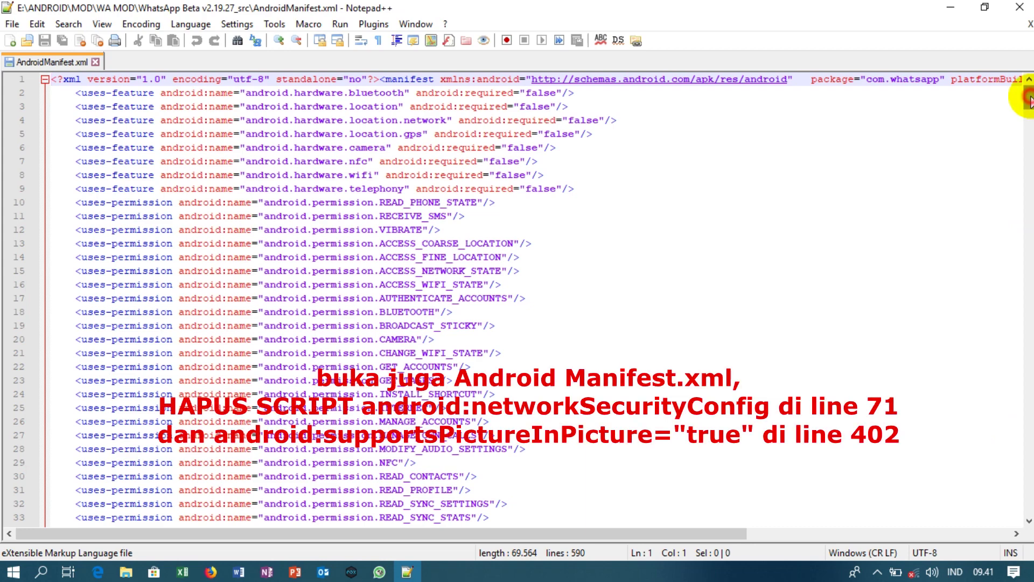
pyautogui.moveTo(1026, 96); pyautogui.dragTo(1025, 145)
pyautogui.click(153, 298)
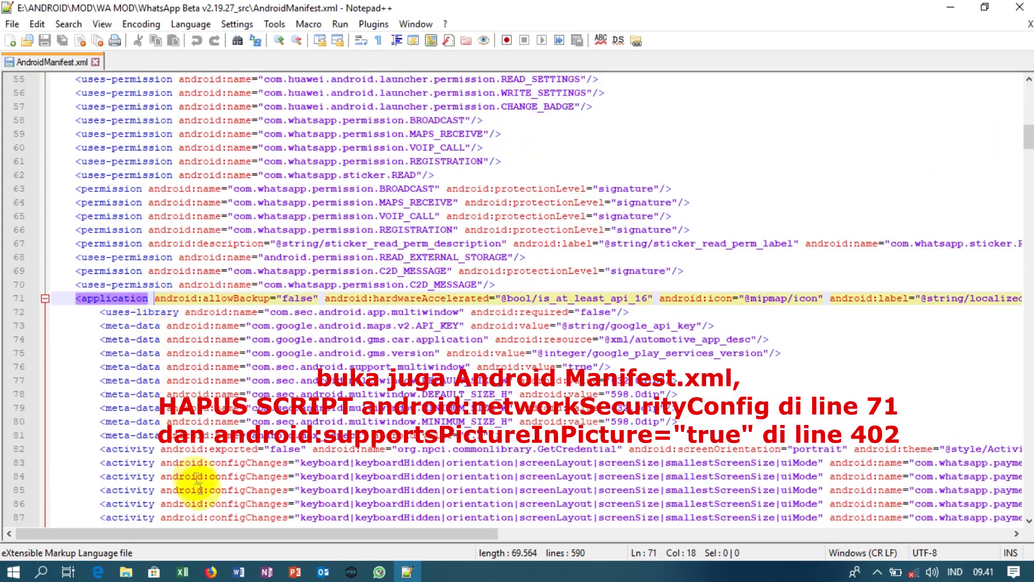
pyautogui.moveTo(208, 535); pyautogui.dragTo(635, 549)
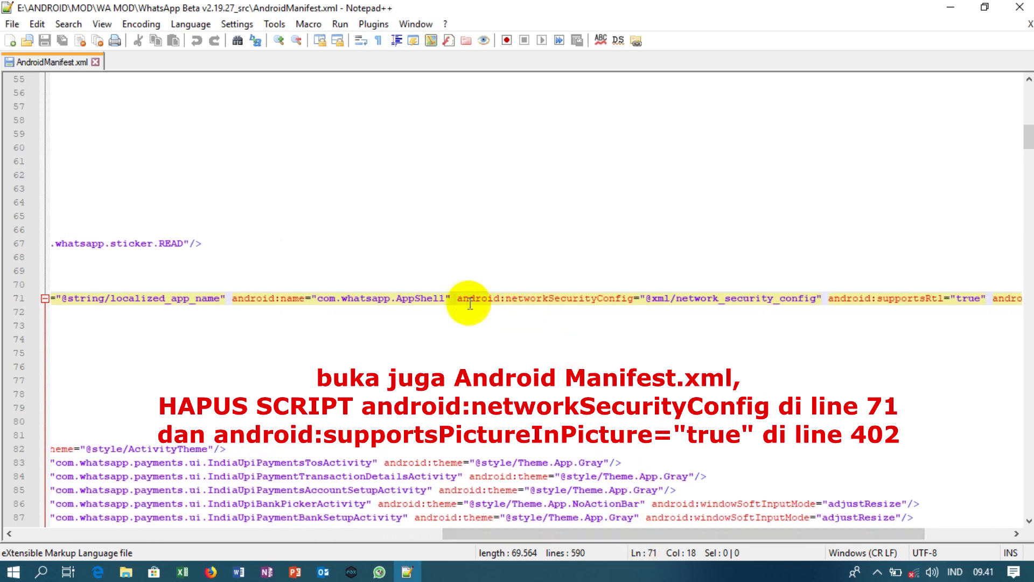
pyautogui.moveTo(472, 298); pyautogui.dragTo(787, 299)
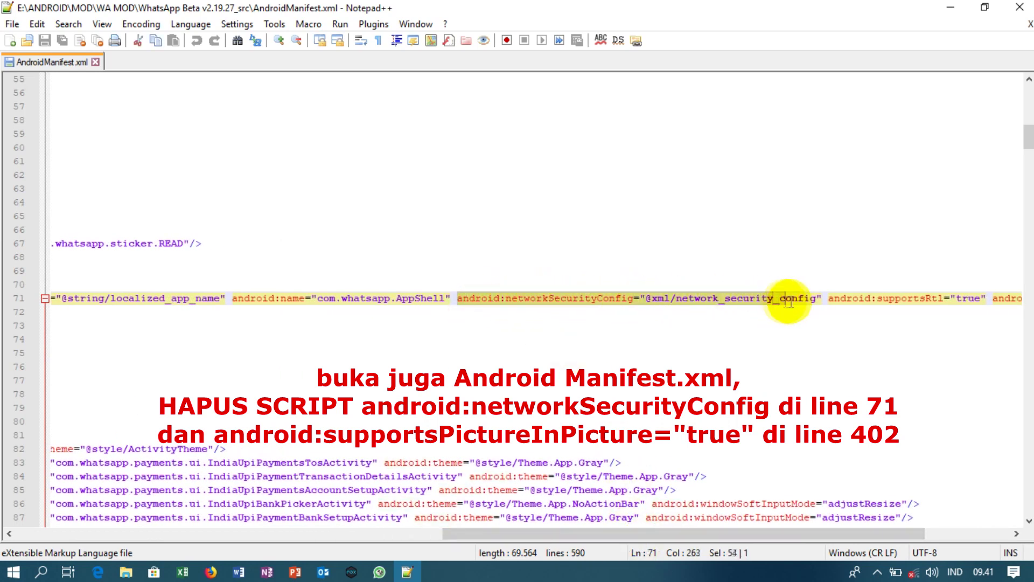
pyautogui.press('BackSpace')
pyautogui.press('BackSpace')
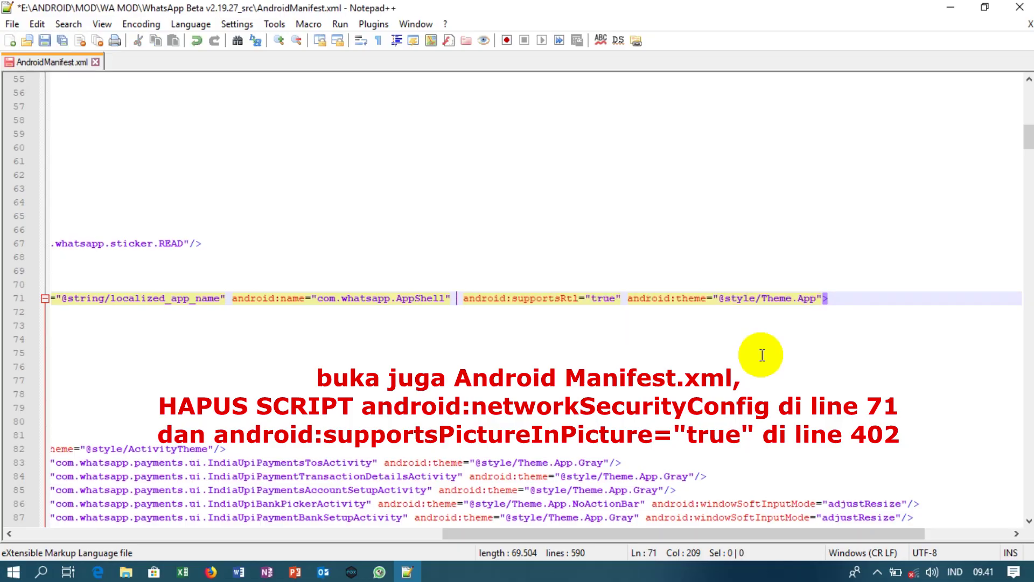
# Delete the android:supportsPictureInPicture="true" attribute and its extra space from the activity element on line 402
pyautogui.moveTo(812, 531); pyautogui.dragTo(346, 547)
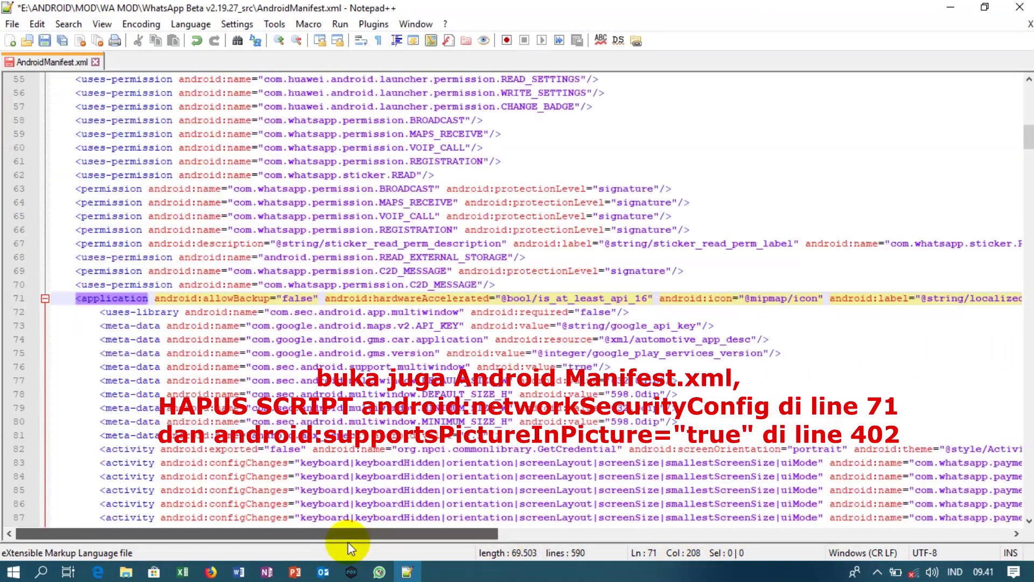
pyautogui.moveTo(1028, 121); pyautogui.dragTo(991, 376)
pyautogui.click(263, 298)
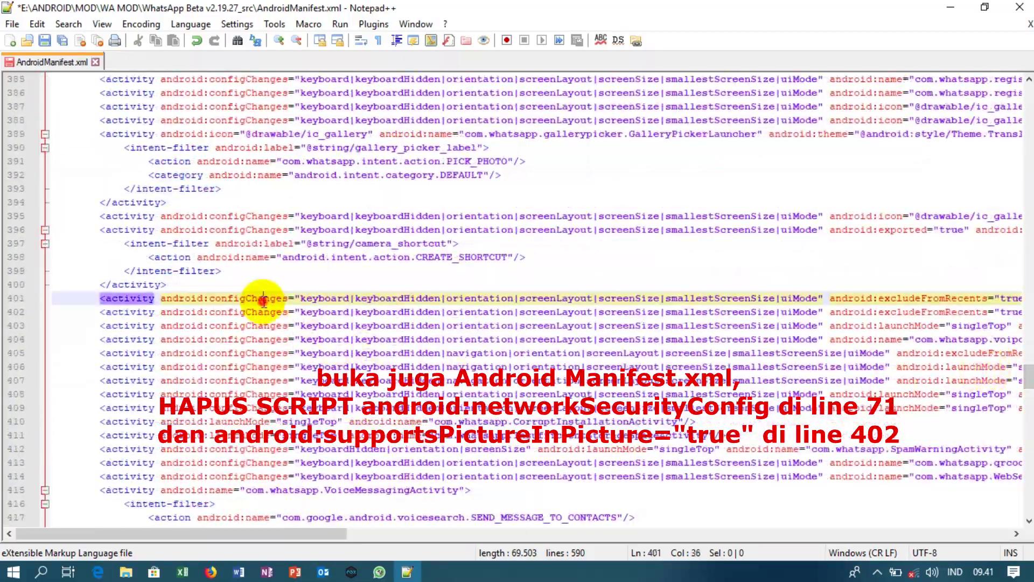
pyautogui.moveTo(185, 539); pyautogui.dragTo(803, 570)
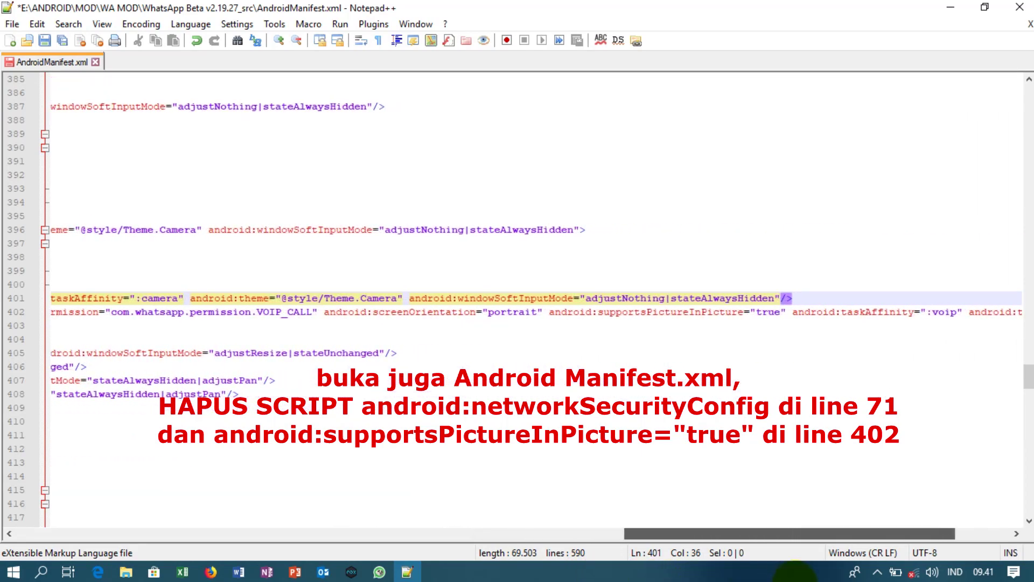
pyautogui.click(629, 315)
pyautogui.doubleClick(629, 315)
pyautogui.moveTo(548, 313); pyautogui.dragTo(780, 312)
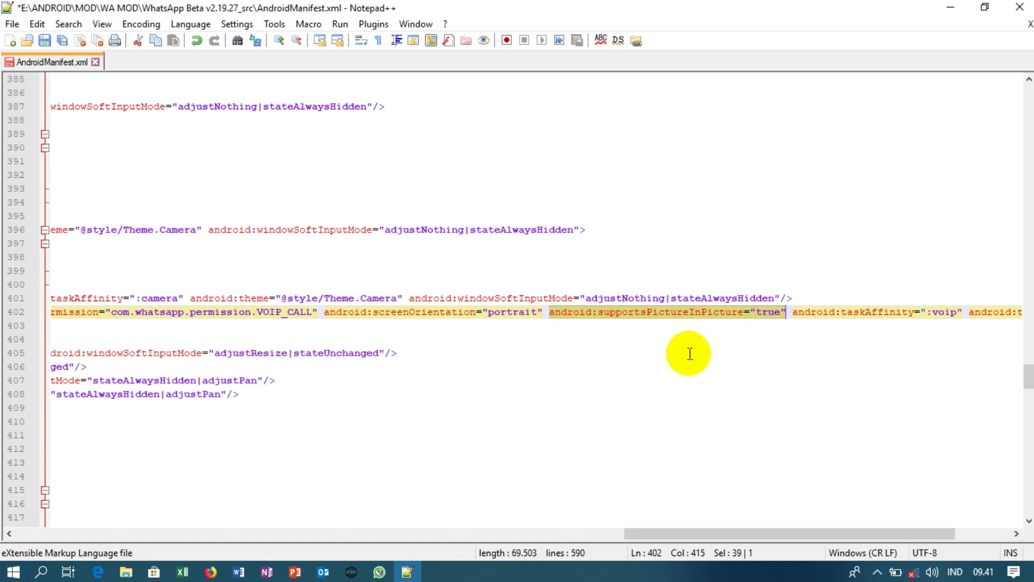
pyautogui.press('BackSpace')
pyautogui.press('BackSpace')
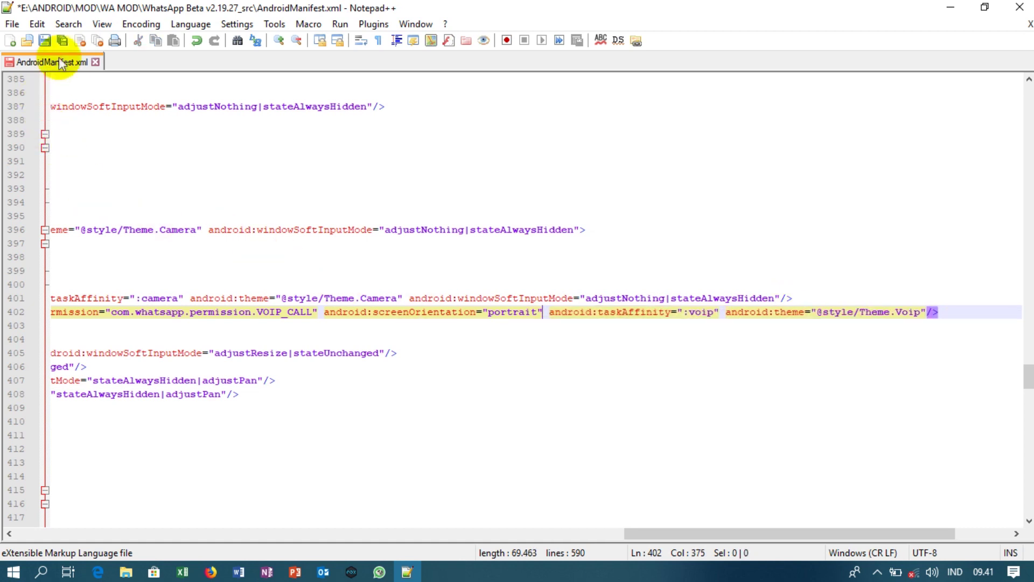
# Save AndroidManifest.xml, close the file and exit Notepad++
pyautogui.click(63, 42)
pyautogui.click(96, 62)
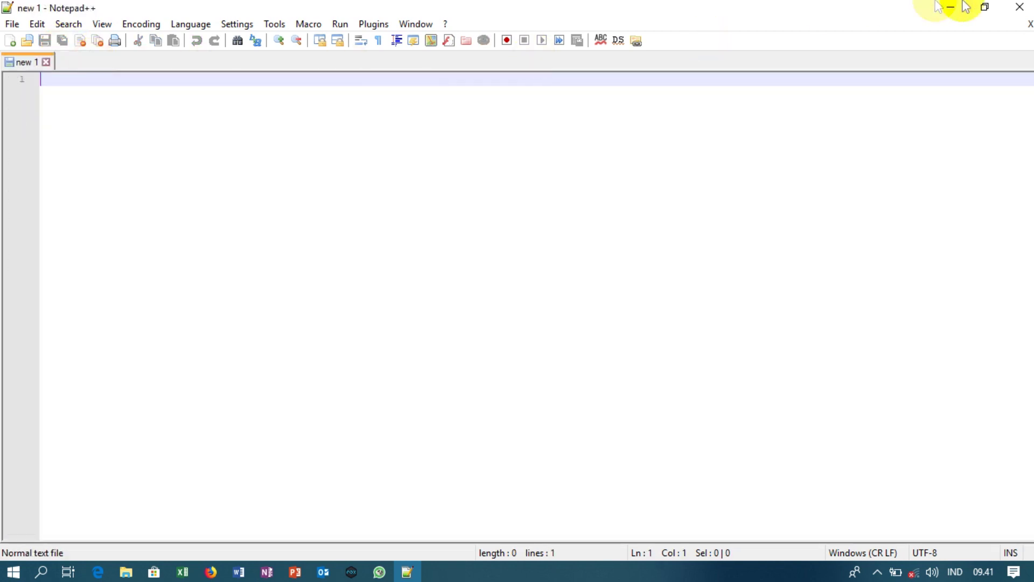
pyautogui.click(1017, 6)
# Open colors.xml from the res\values folder of WhatsApp Beta v2.19.27_src
pyautogui.doubleClick(164, 146)
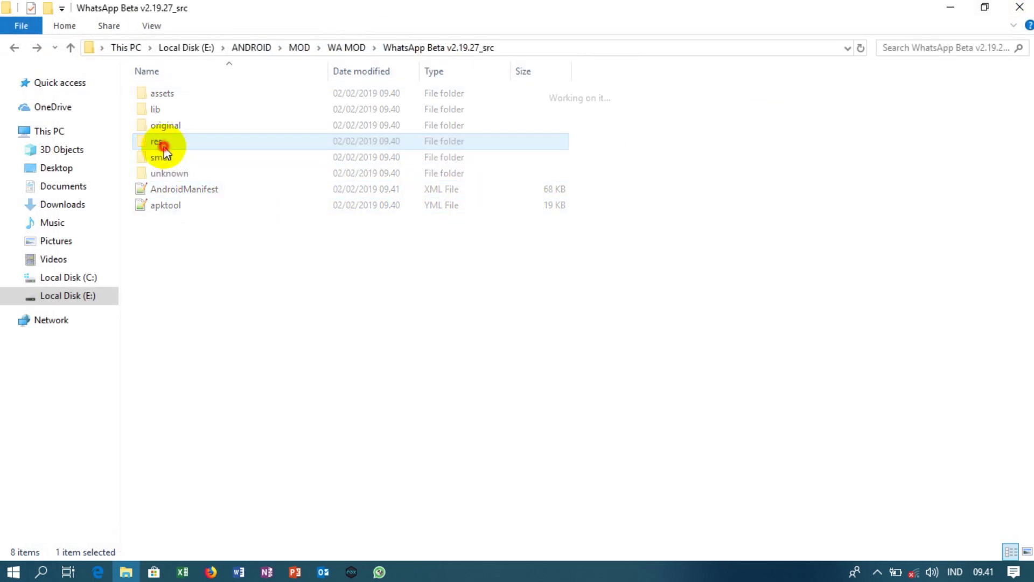
pyautogui.moveTo(1029, 117); pyautogui.dragTo(1022, 220)
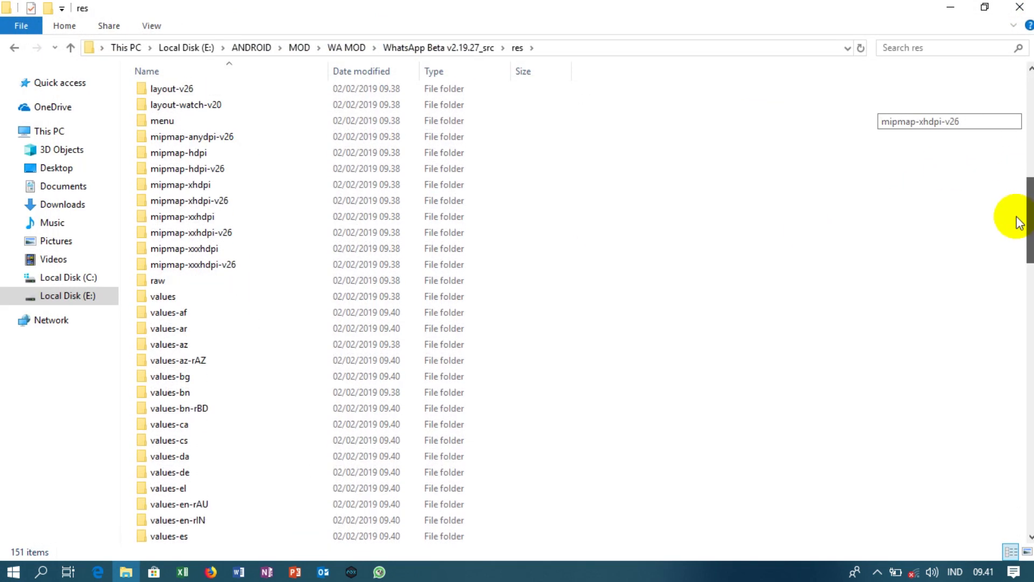
pyautogui.doubleClick(204, 296)
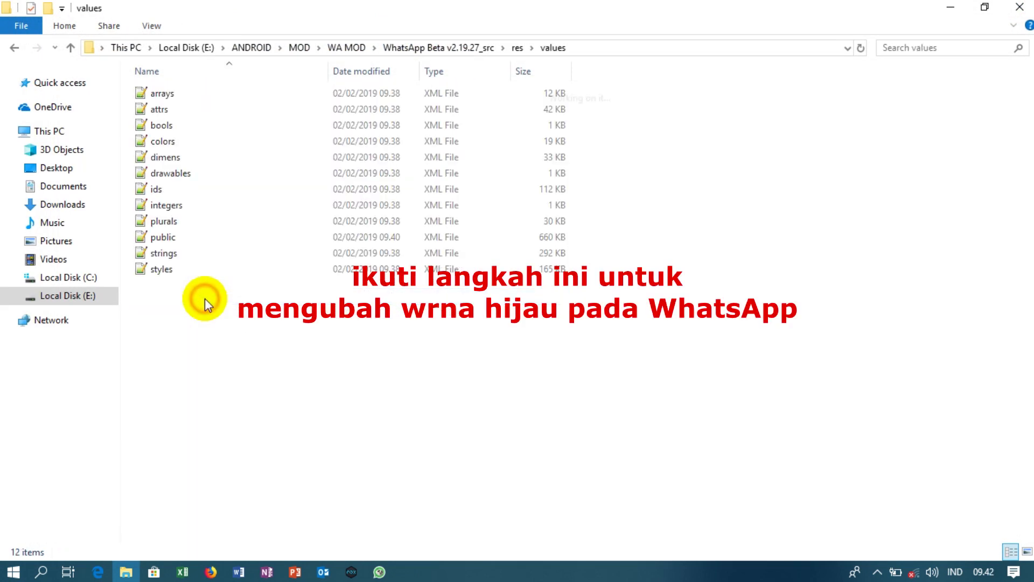
pyautogui.doubleClick(218, 147)
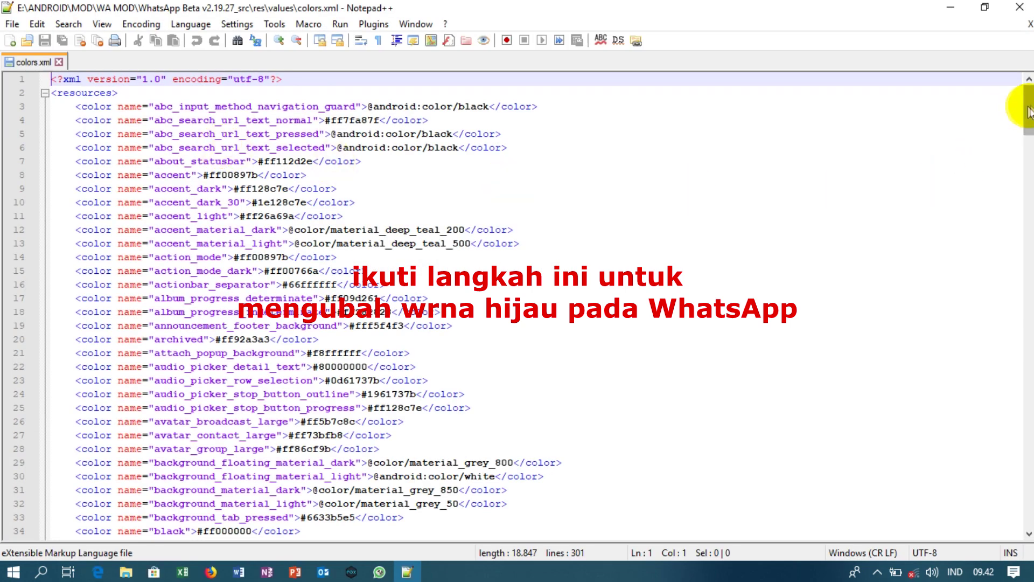
# Set the color named "primary" on line 230 to #ffff8893
pyautogui.moveTo(1020, 108); pyautogui.dragTo(1016, 423)
pyautogui.doubleClick(242, 339)
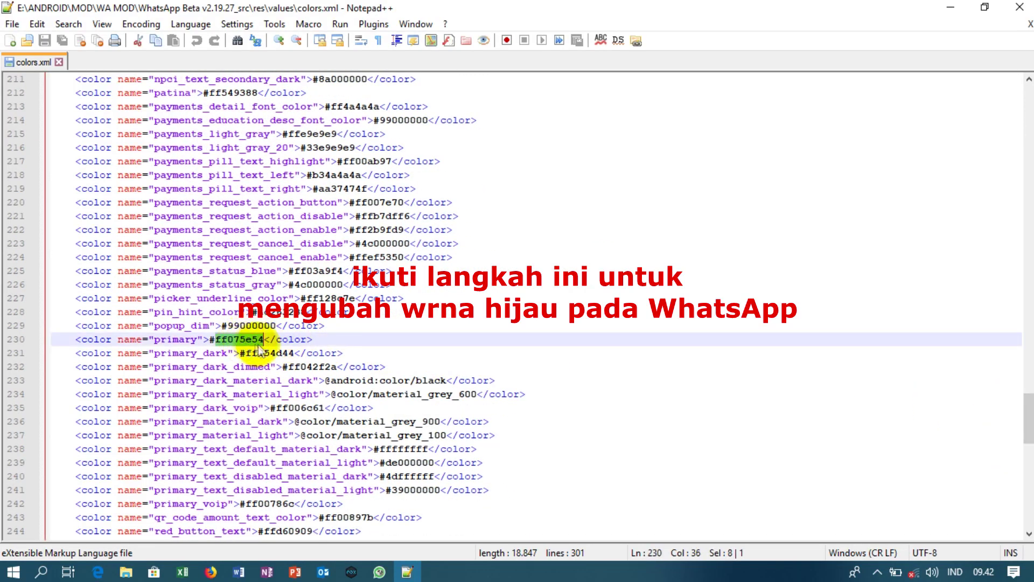
pyautogui.write('ffff8893')
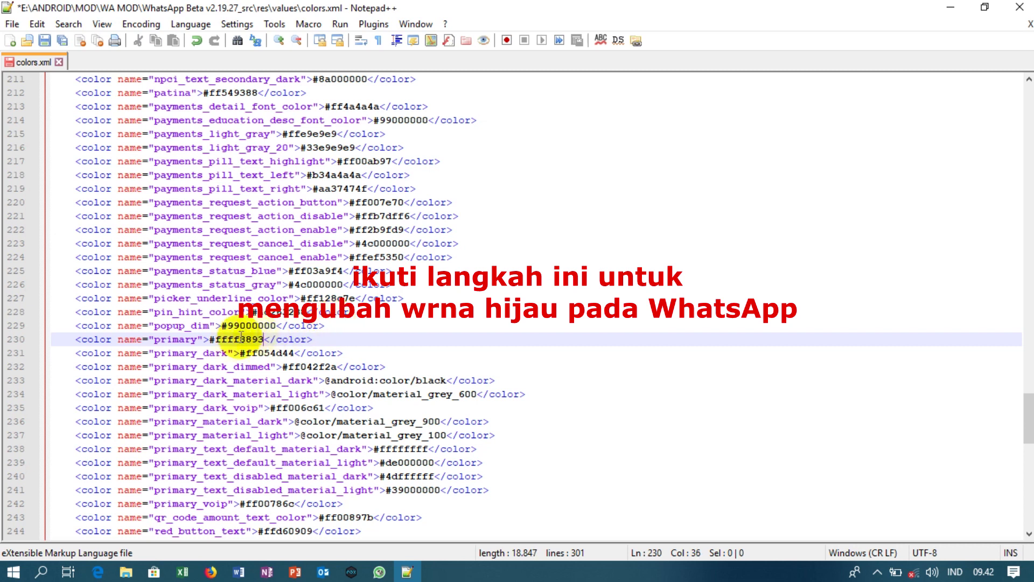
# Save colors.xml, close the file and exit Notepad++
pyautogui.click(63, 44)
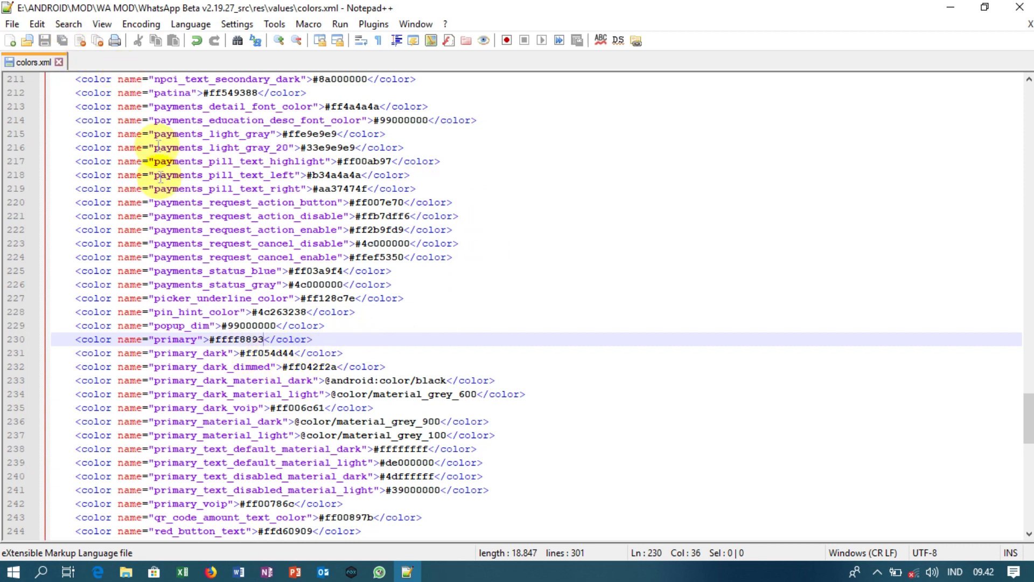
pyautogui.click(59, 63)
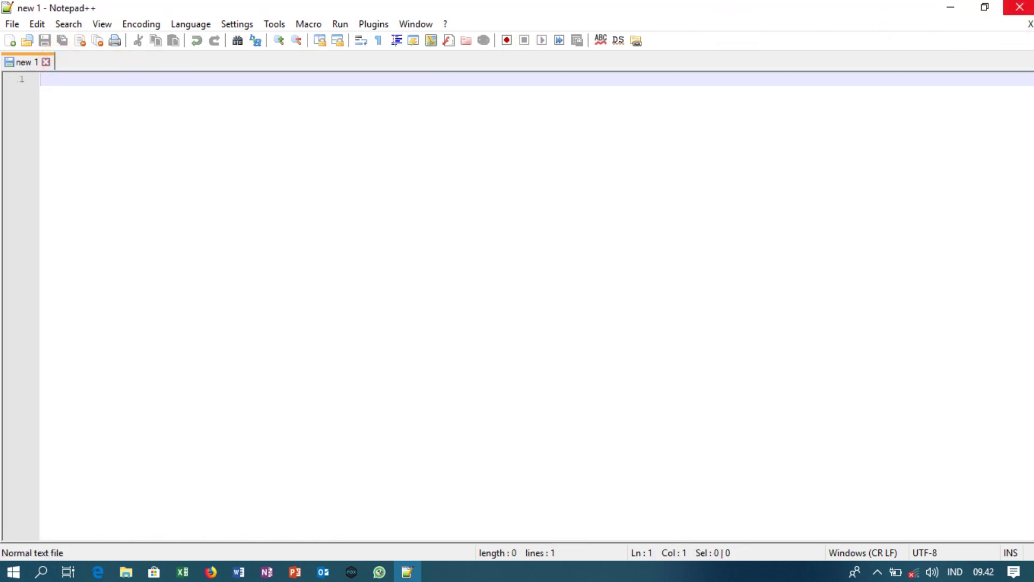
pyautogui.click(1020, 7)
# Return to the WA MOD folder and switch to Portable APK Tool for WA
pyautogui.click(15, 46)
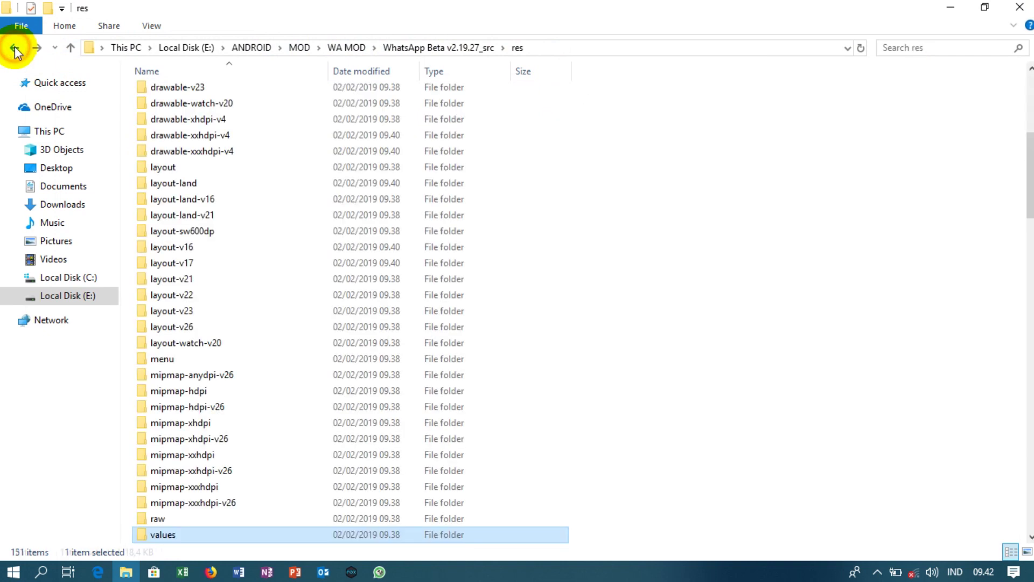
pyautogui.click(14, 47)
pyautogui.click(14, 47)
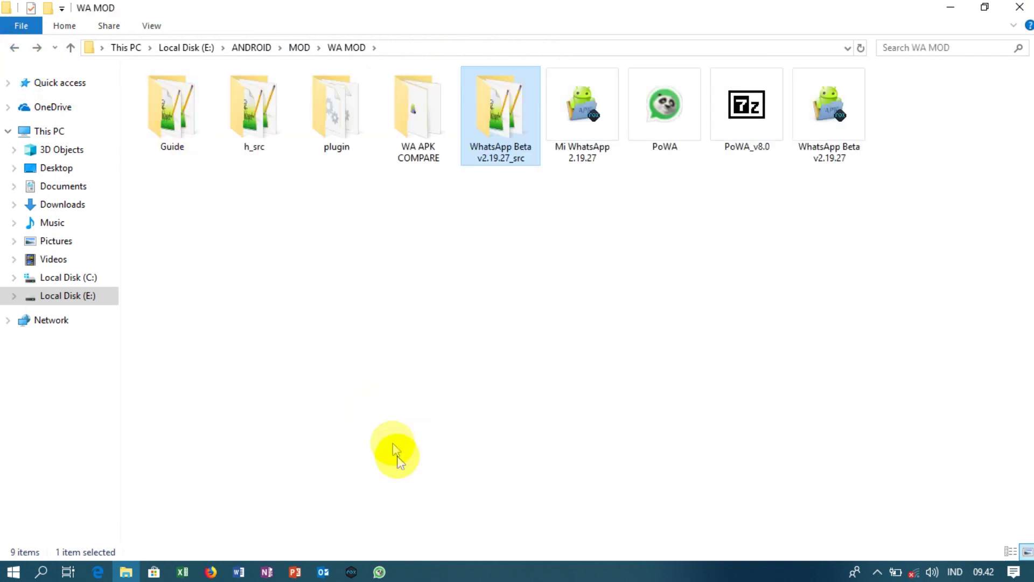
pyautogui.click(379, 572)
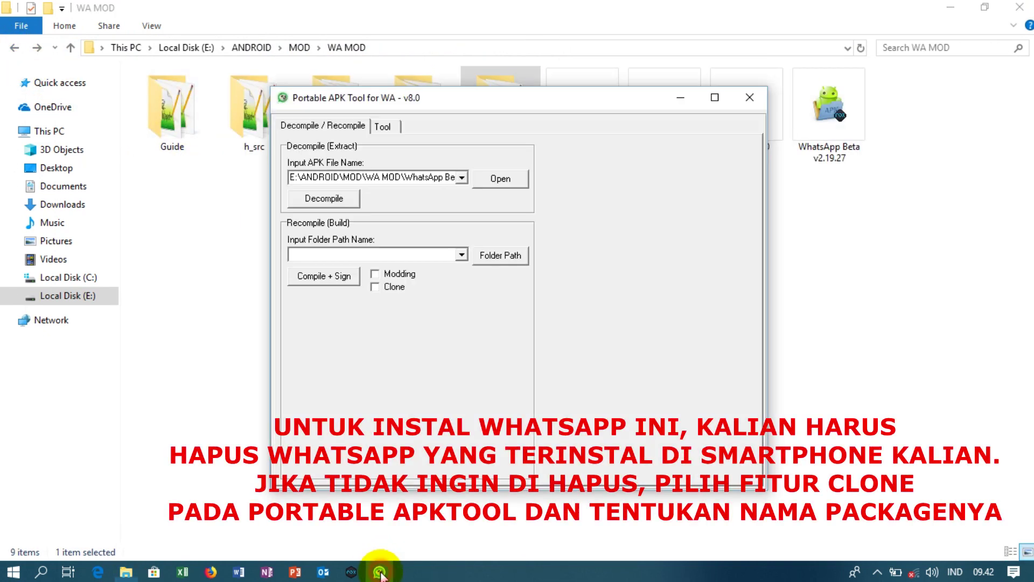
pyautogui.click(462, 255)
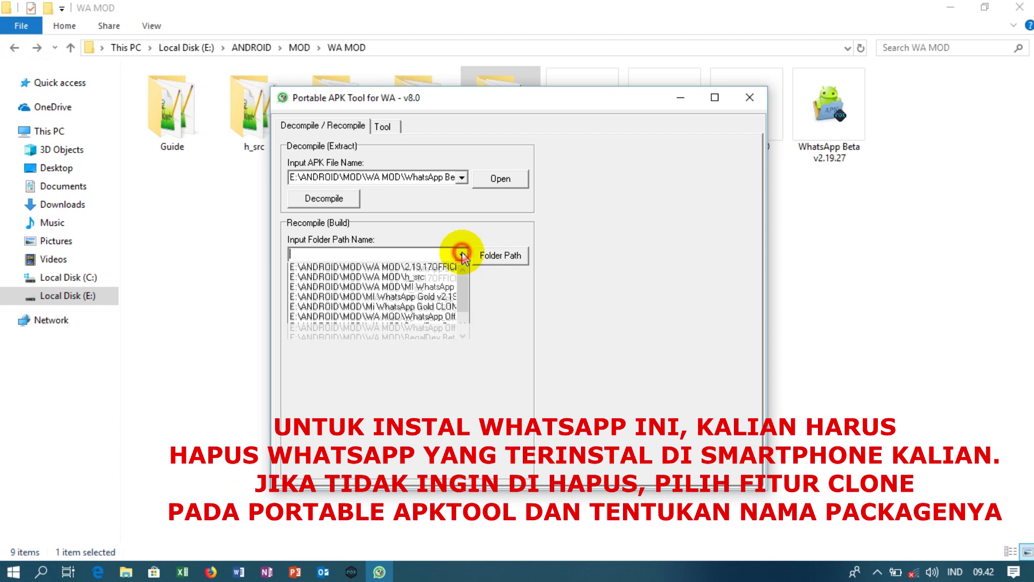
pyautogui.click(500, 256)
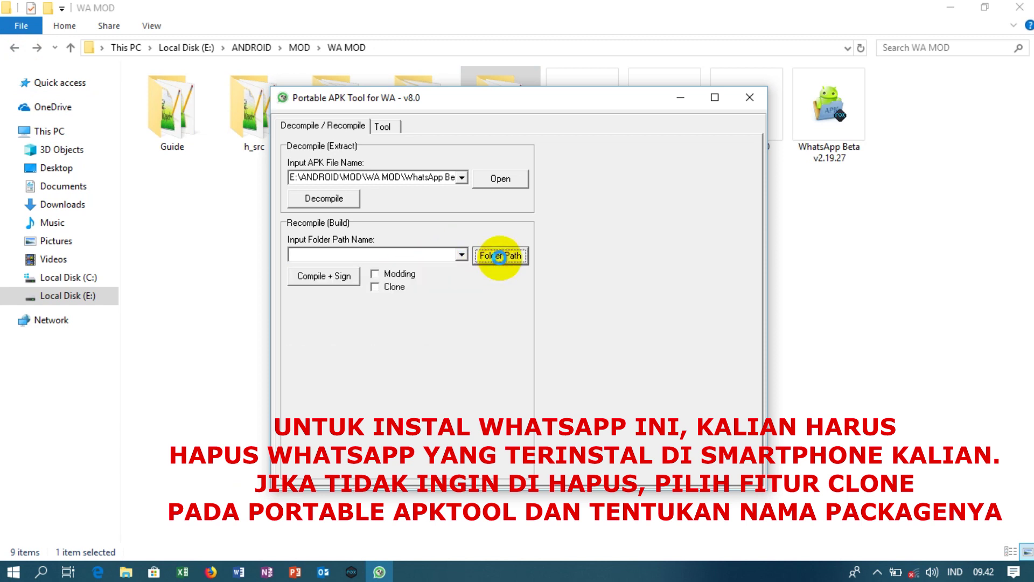
pyautogui.click(500, 257)
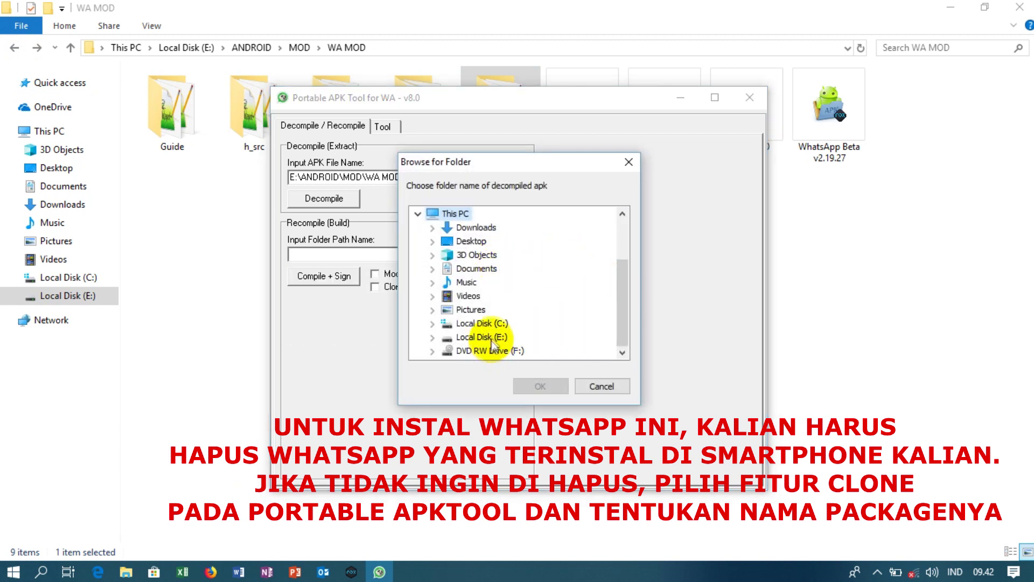
pyautogui.doubleClick(479, 337)
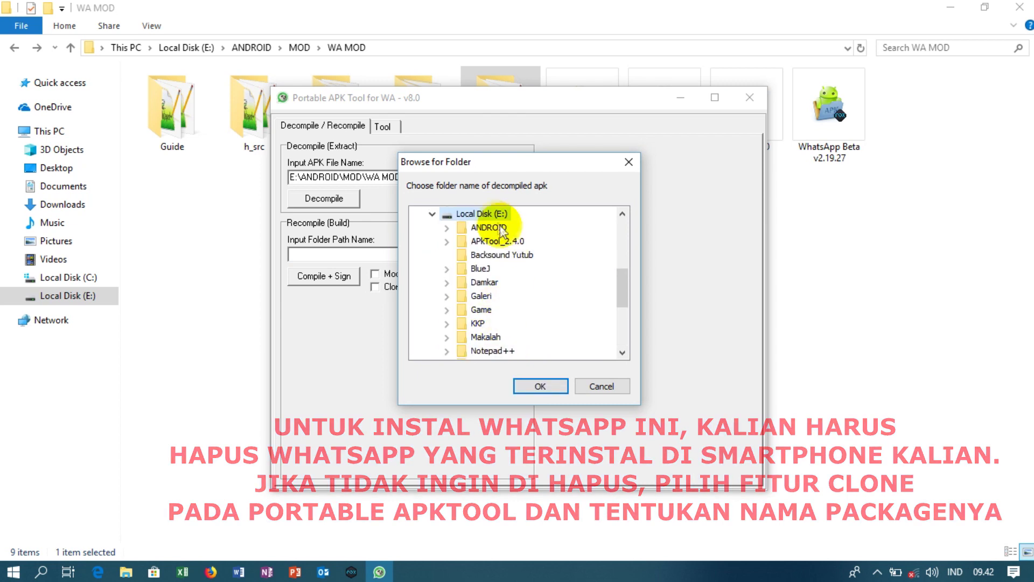
pyautogui.click(628, 162)
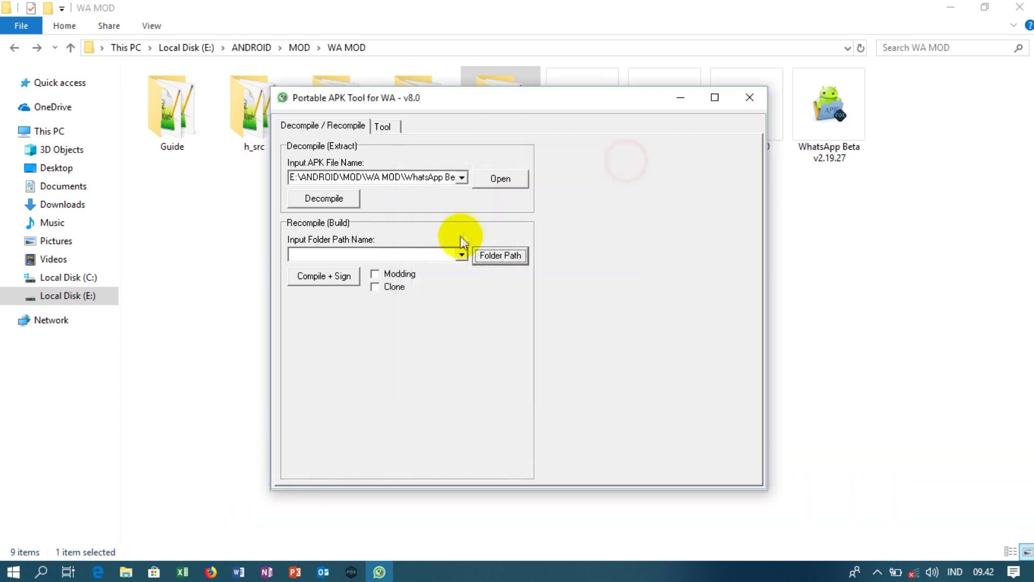
# Choose the WhatsApp Beta v2.19.27_src folder for recompiling and enable Modding, trying the Dark Gray default theme
pyautogui.click(462, 255)
pyautogui.click(437, 265)
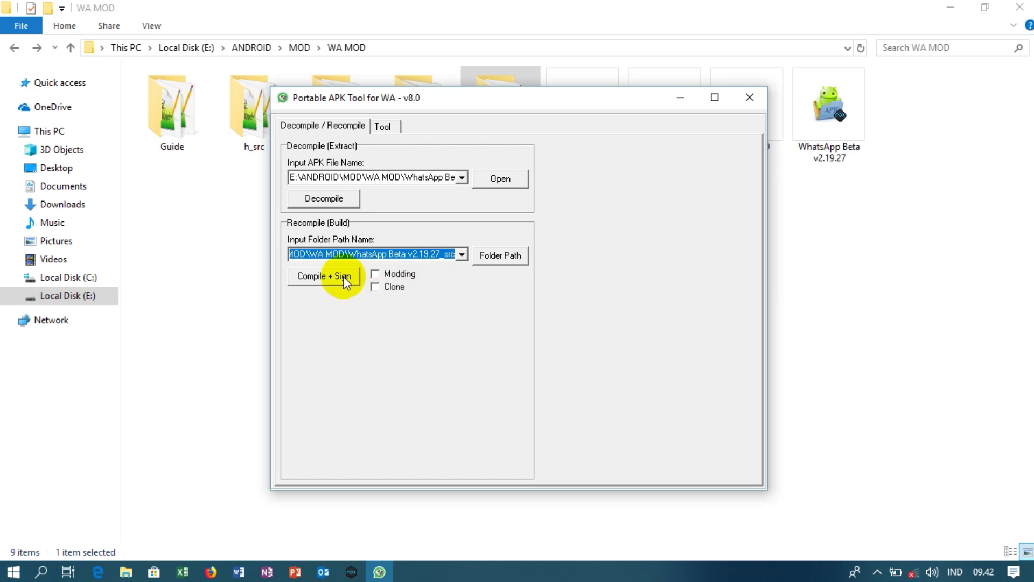
pyautogui.click(374, 273)
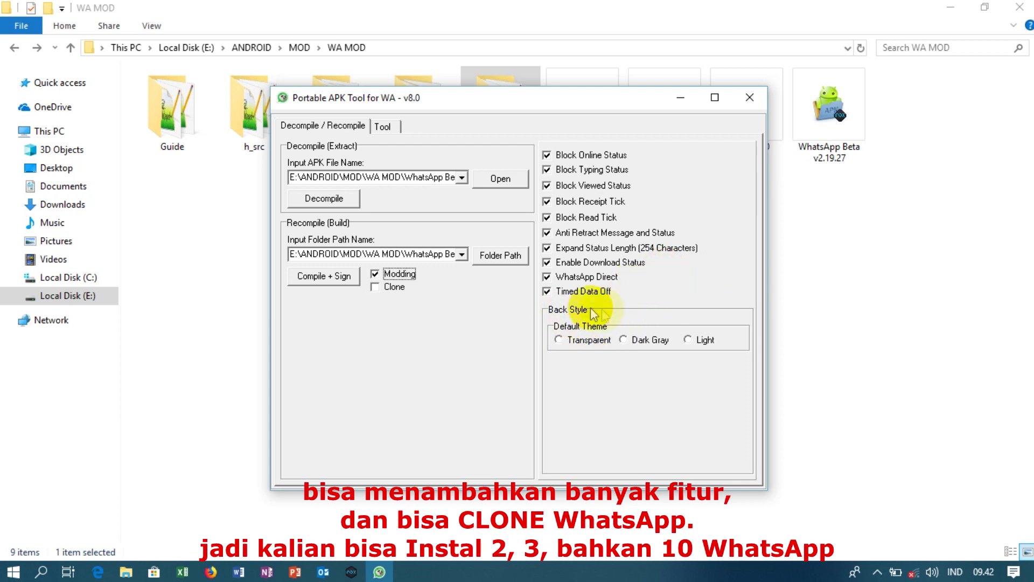
pyautogui.click(650, 339)
pyautogui.click(592, 406)
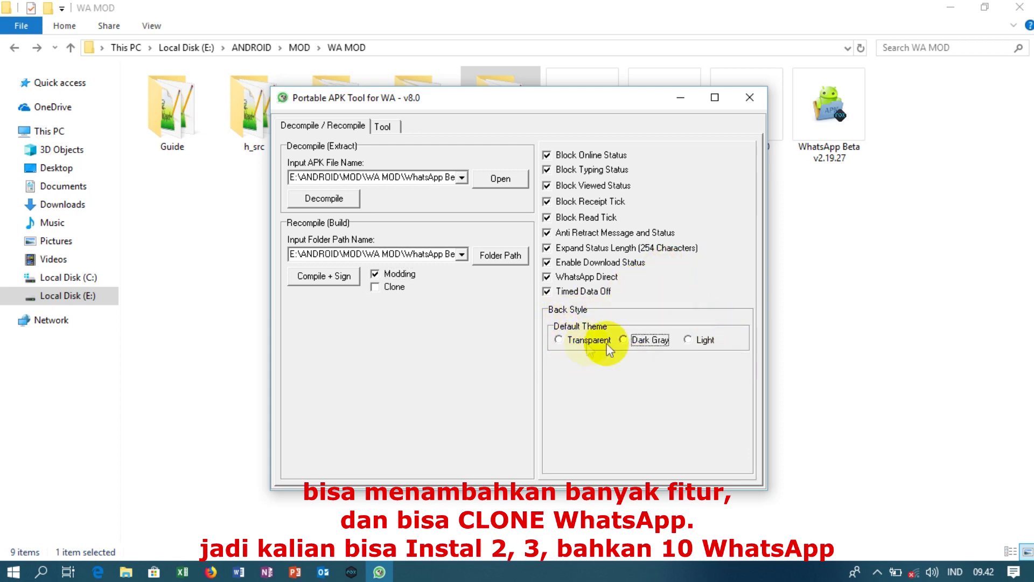
# Enable Clone and try 2 and 3 as package ID suffixes, leaving the ID as com.whatsapp
pyautogui.click(391, 290)
pyautogui.click(396, 317)
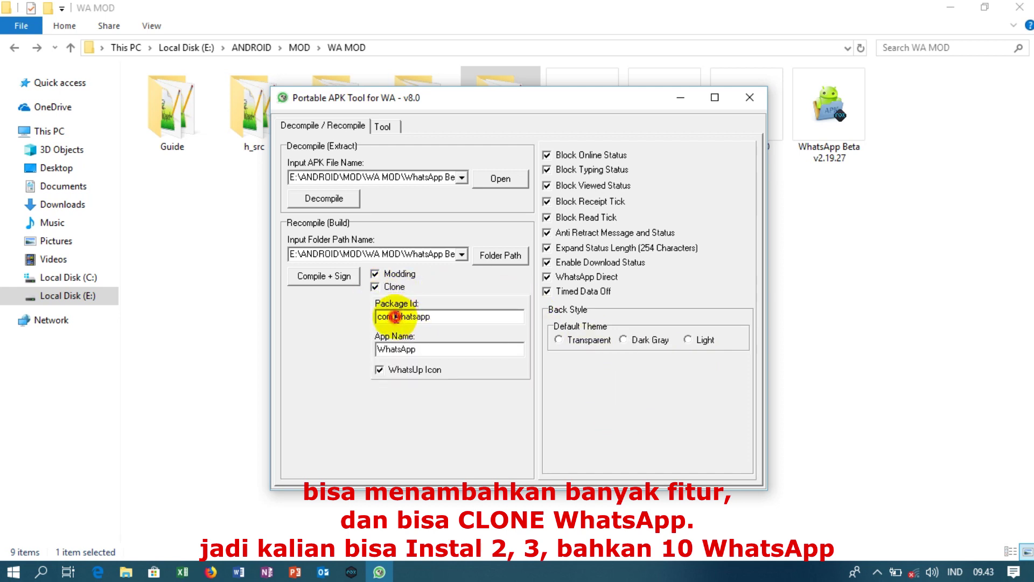
pyautogui.click(447, 317)
pyautogui.write('2')
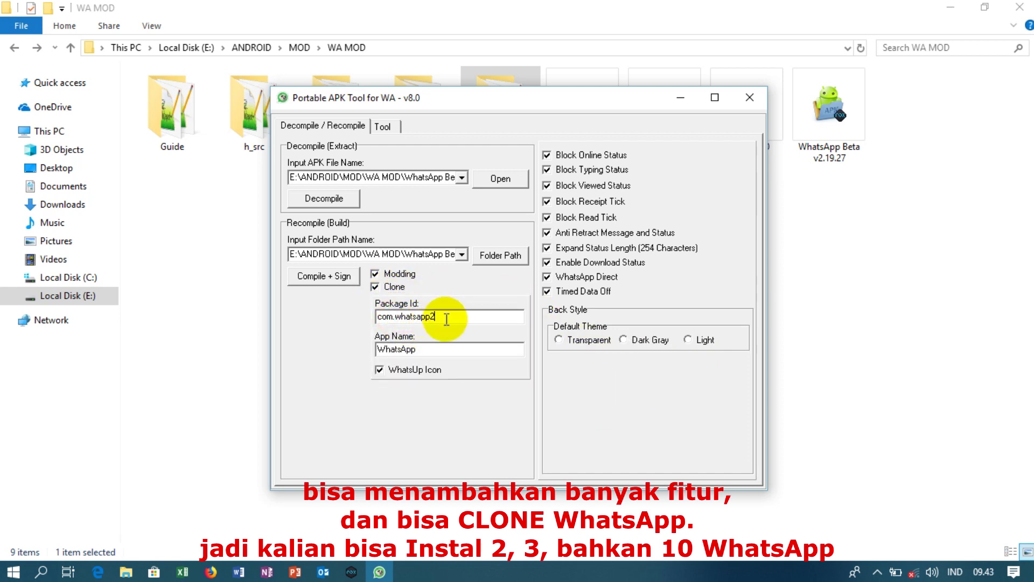
pyautogui.press('BackSpace')
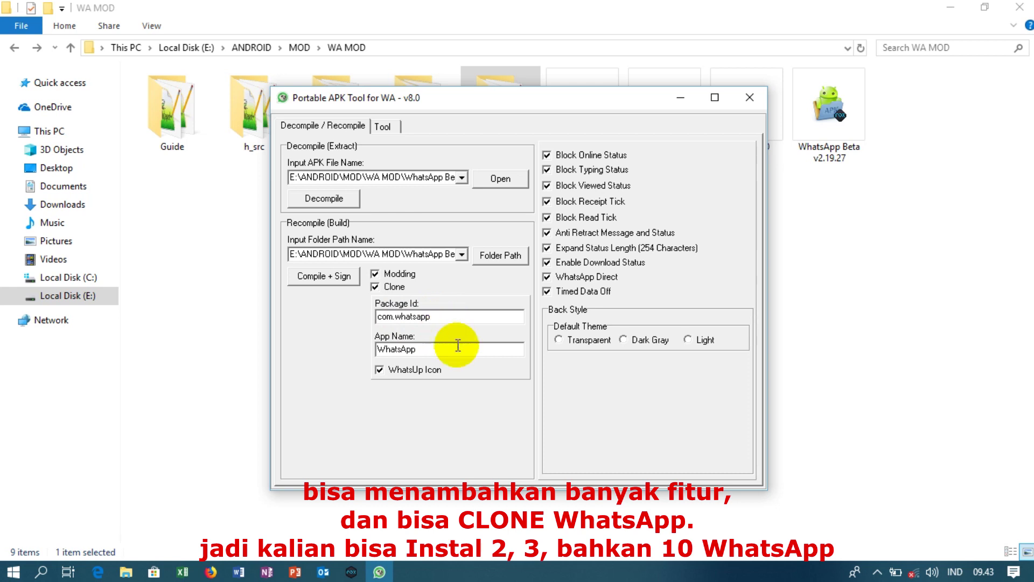
pyautogui.write('3')
pyautogui.press('BackSpace')
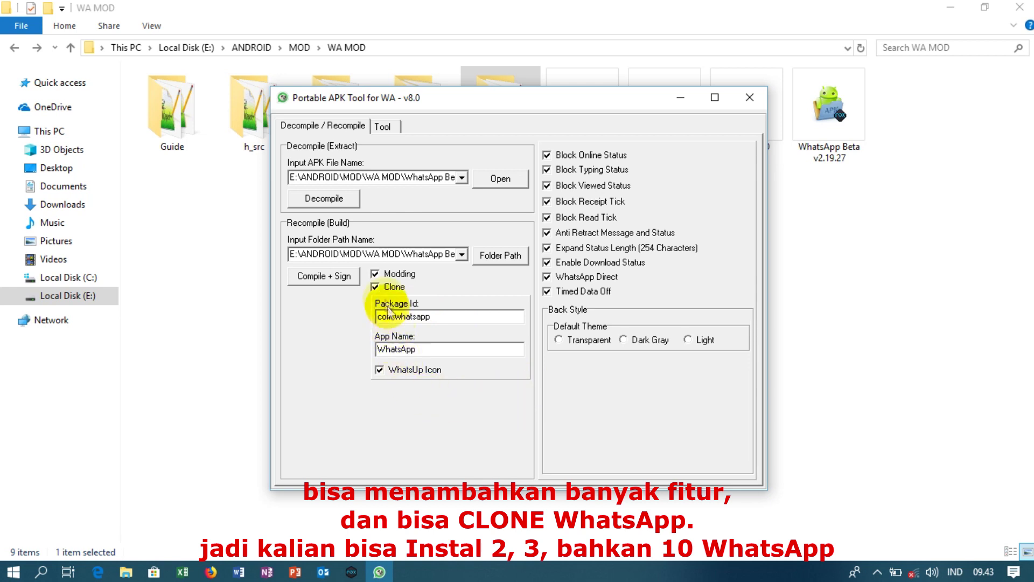
# Disable Clone, then compile and sign the source folder as WhatsApp Mod in the WA MOD folder
pyautogui.click(375, 287)
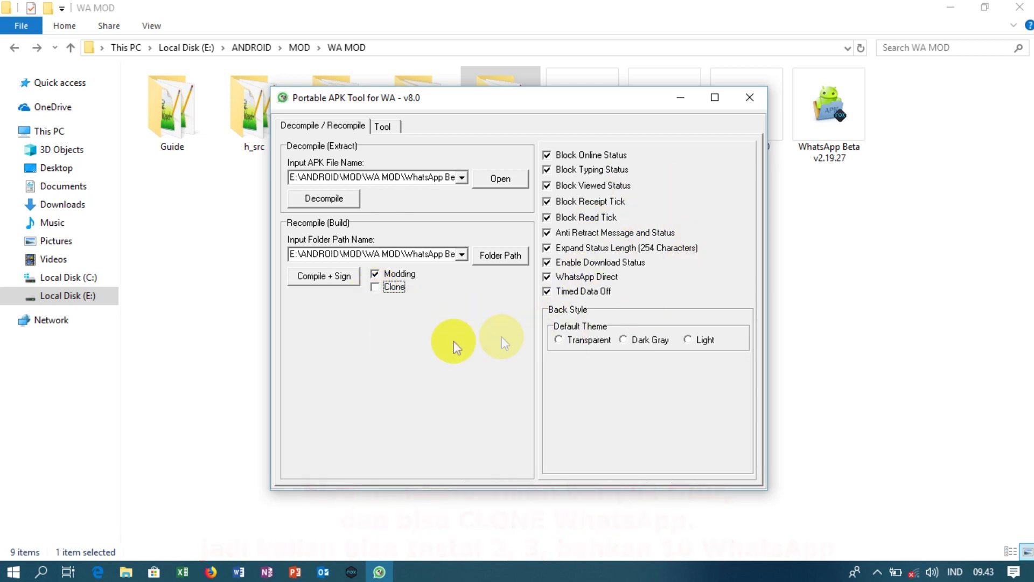
pyautogui.click(336, 277)
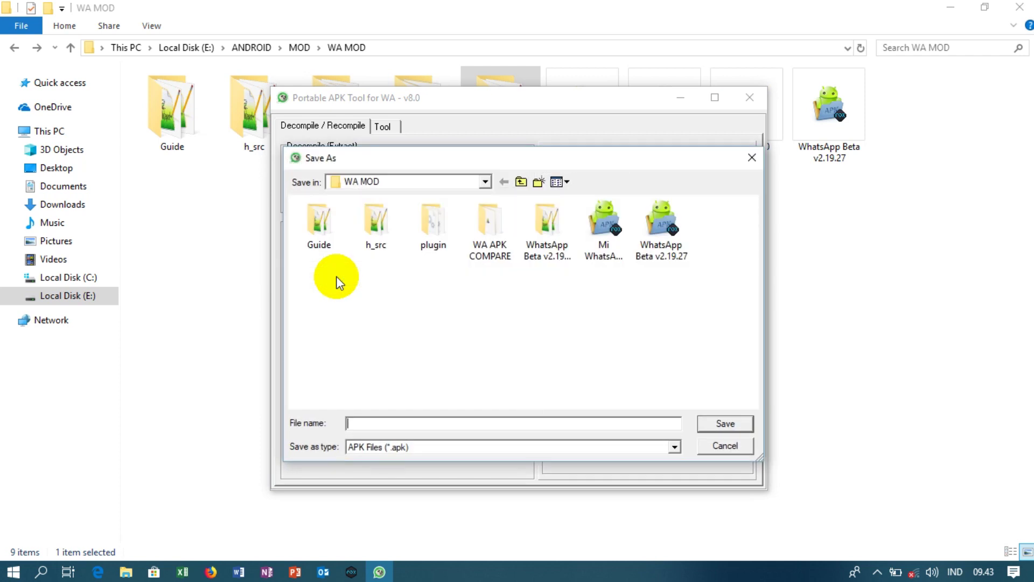
pyautogui.write('WhatsAp')
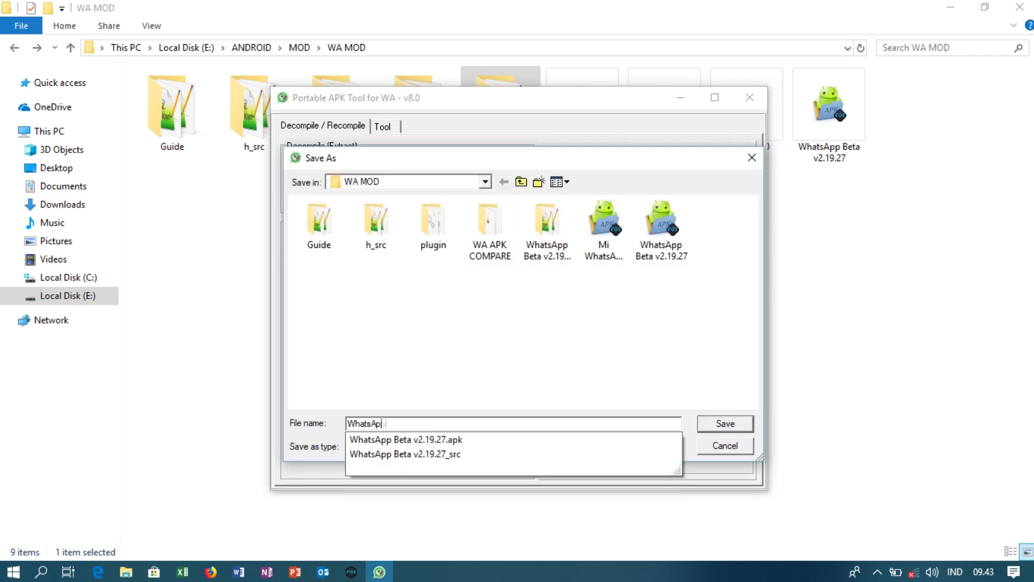
pyautogui.write('p Mod')
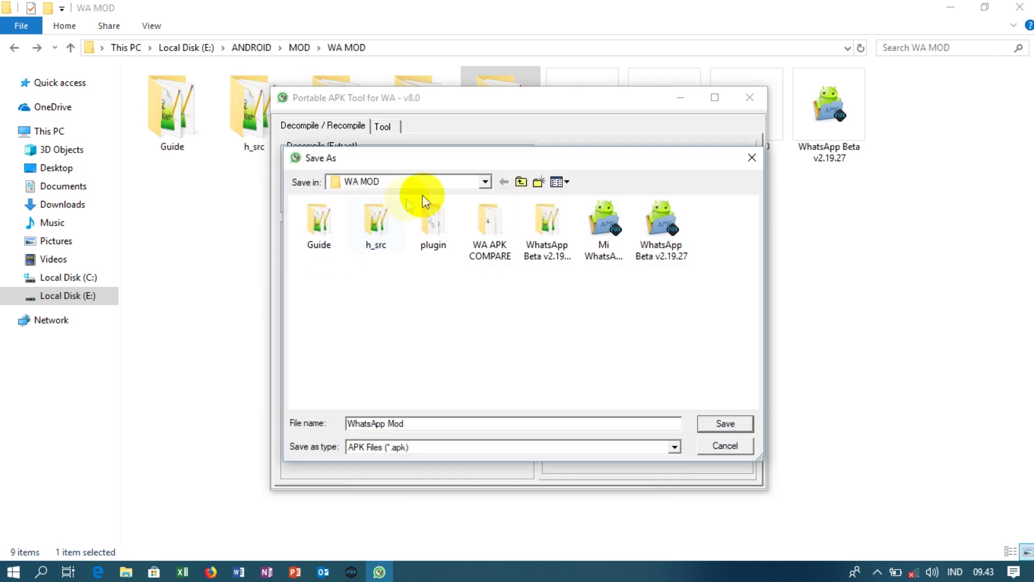
pyautogui.click(726, 424)
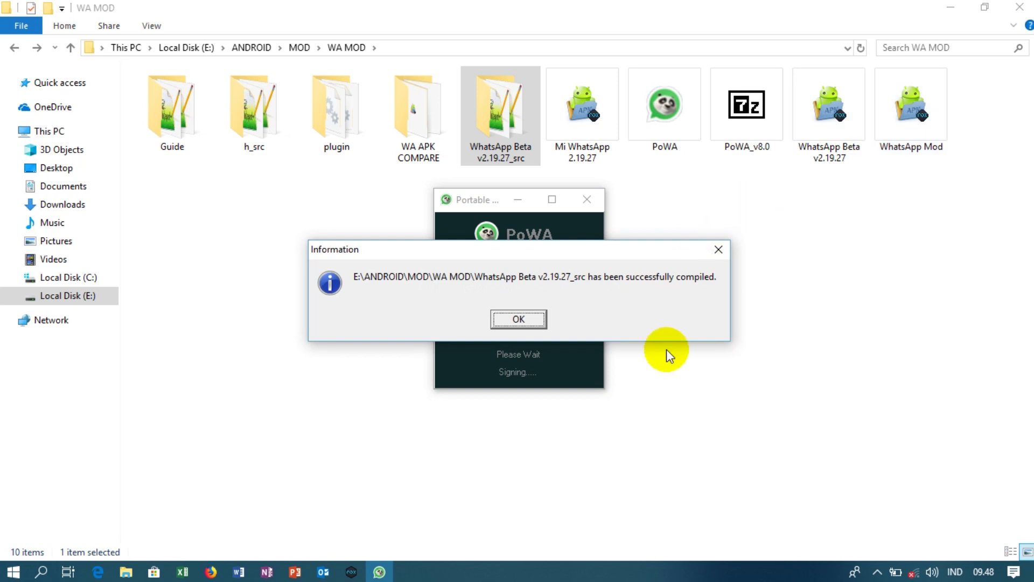
pyautogui.click(536, 320)
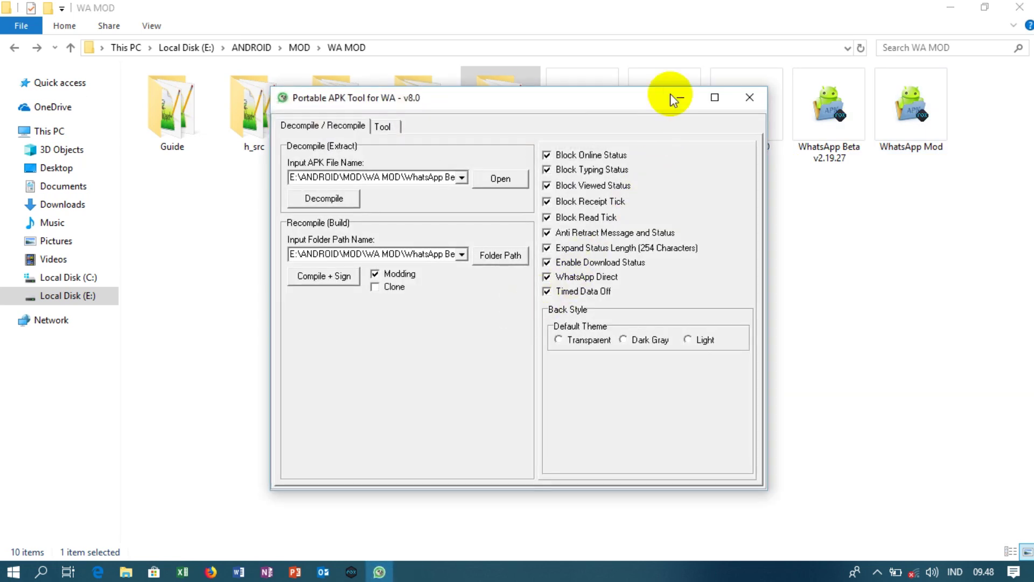
# Switch to NoxPlayer, look over the WhatsApp already installed there, and return to the home screen
pyautogui.click(681, 98)
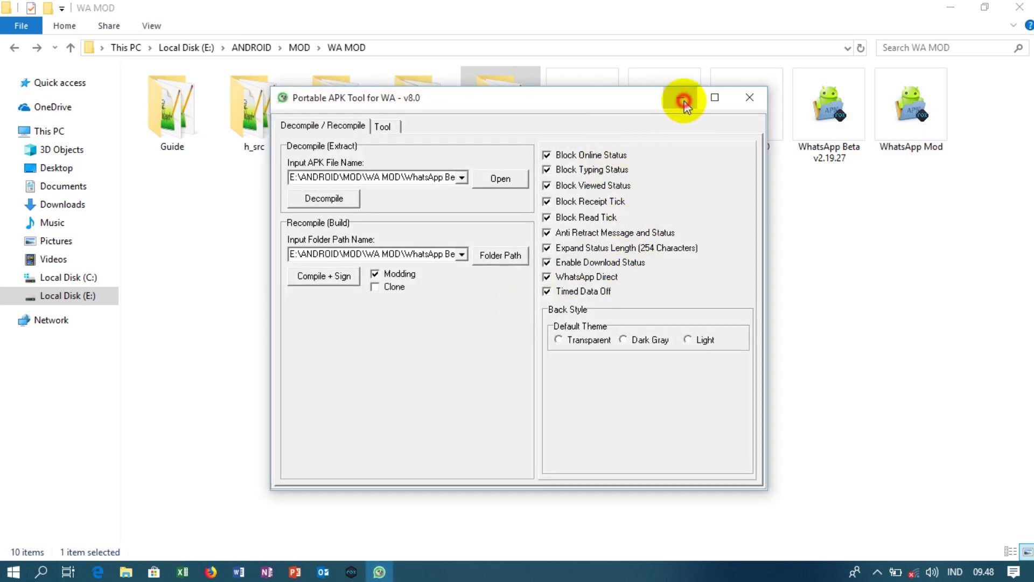
pyautogui.click(352, 572)
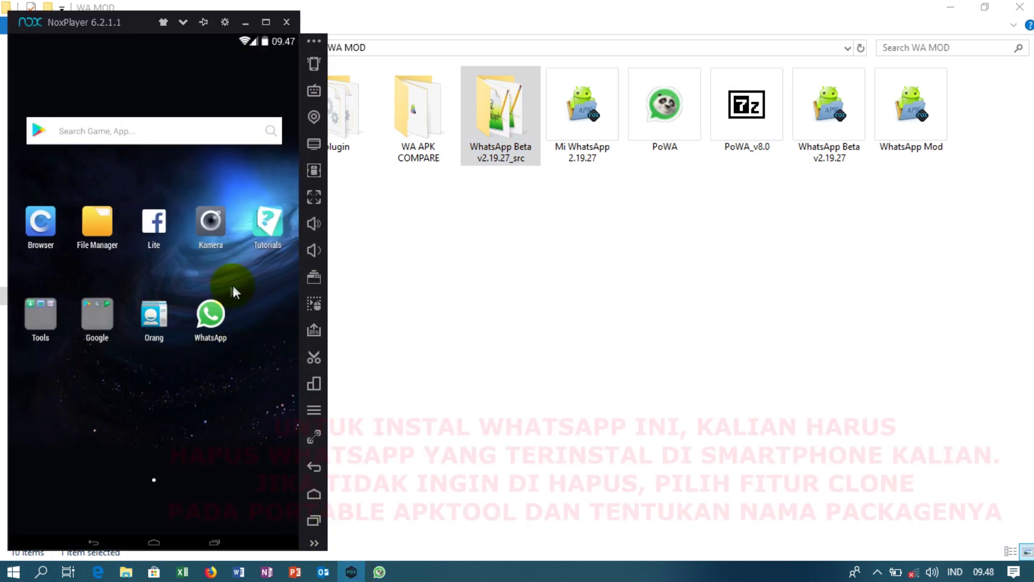
pyautogui.click(212, 318)
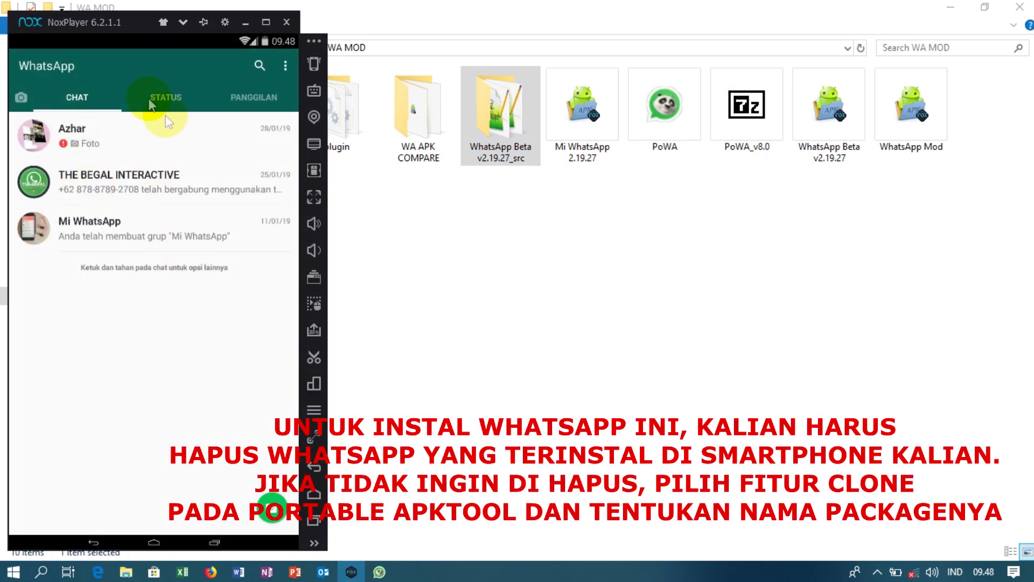
pyautogui.click(285, 66)
pyautogui.click(162, 307)
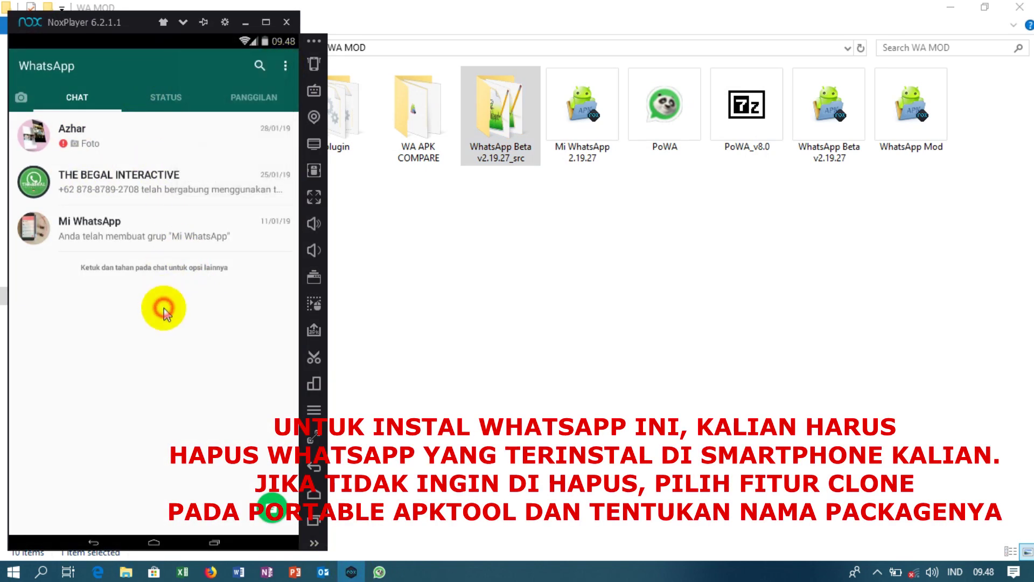
pyautogui.click(311, 466)
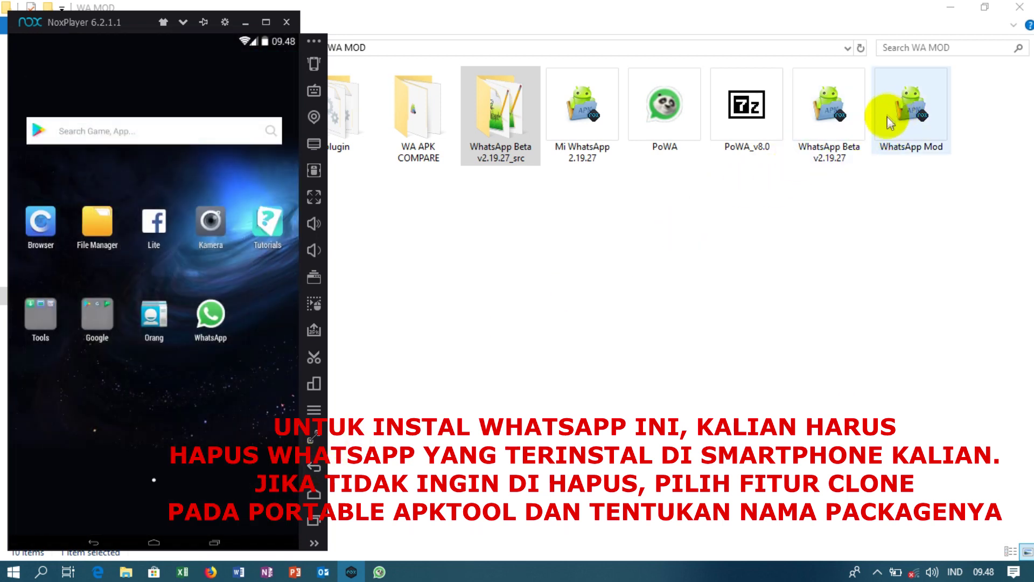
# Install the WhatsApp Mod APK in NoxPlayer, open WhatsApp and look through its Status and Chat pages
pyautogui.moveTo(889, 123); pyautogui.dragTo(212, 322)
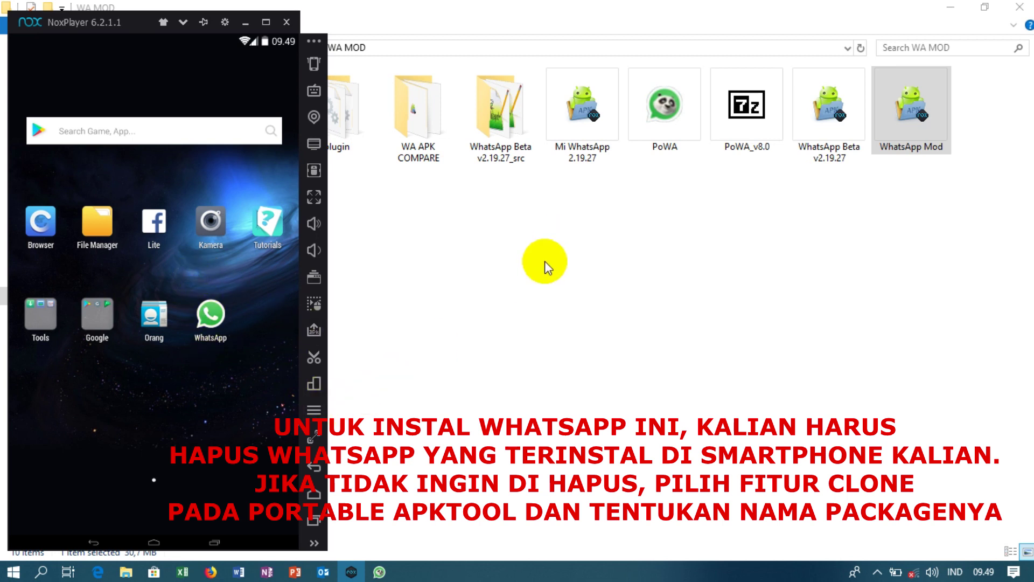
pyautogui.click(132, 274)
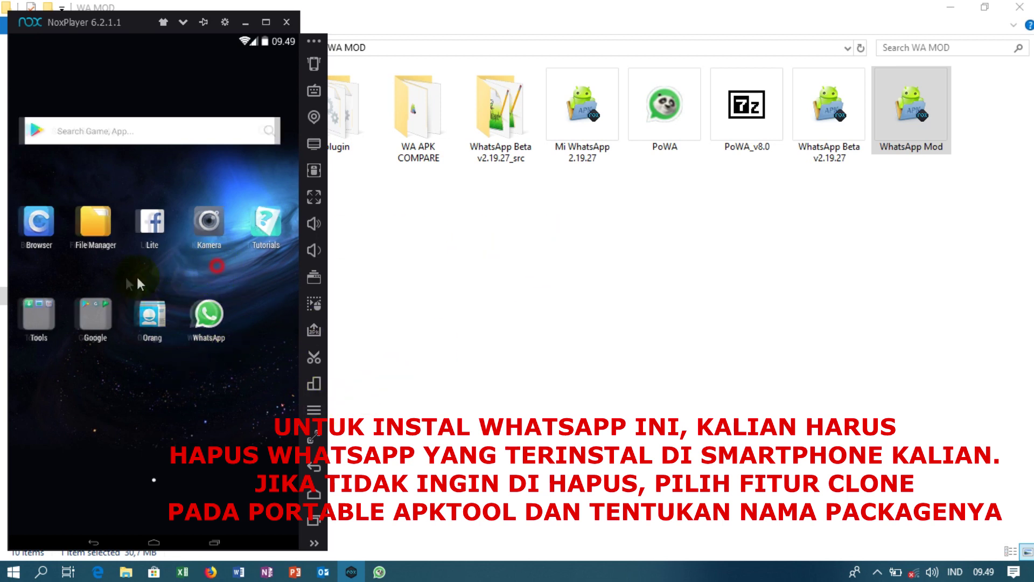
pyautogui.click(208, 316)
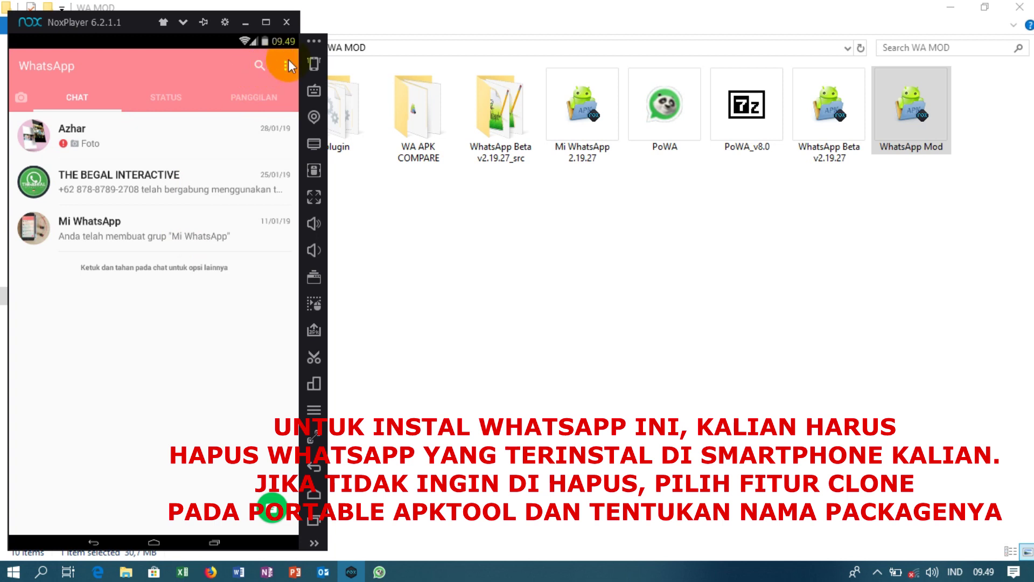
pyautogui.click(235, 93)
pyautogui.click(179, 100)
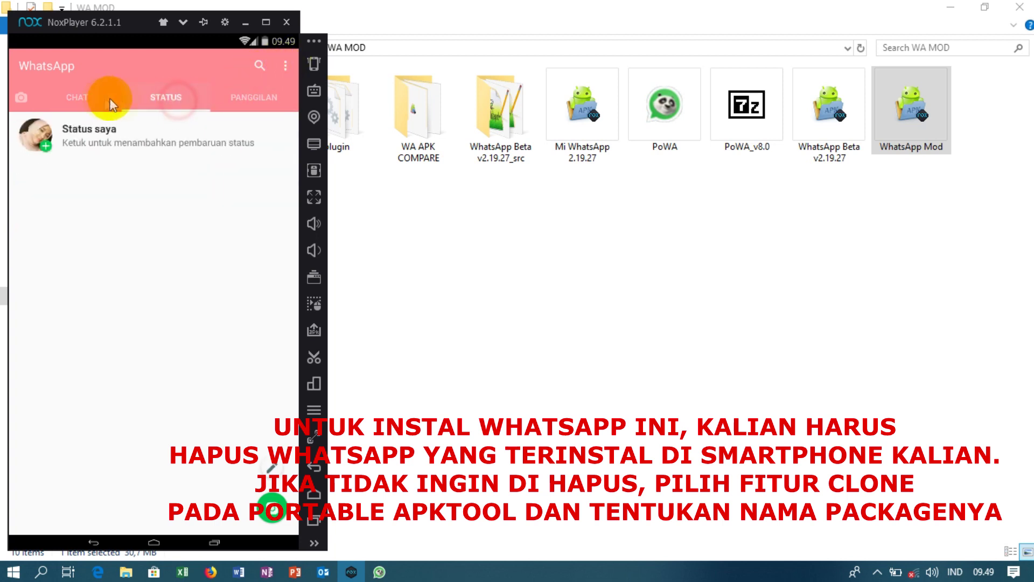
pyautogui.click(89, 98)
# Examine the blocking and anti-retract options in WhatsUp Settings and return to the chat list
pyautogui.click(284, 67)
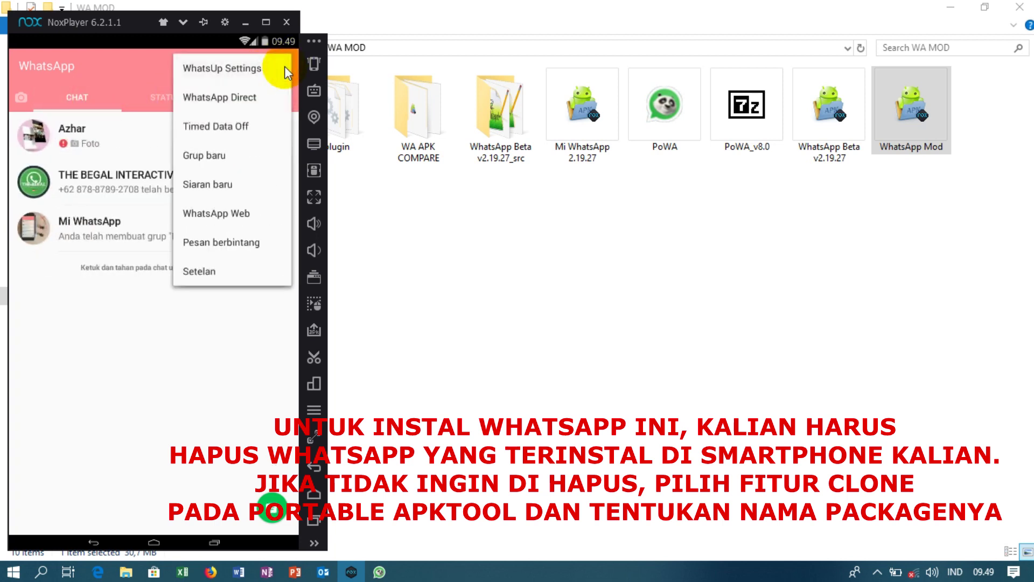
pyautogui.click(232, 70)
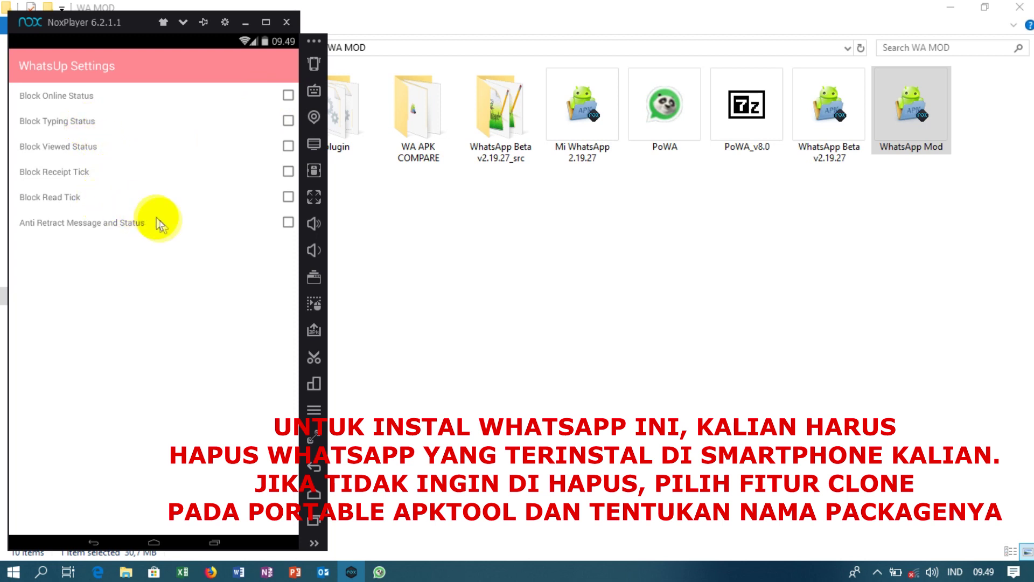
pyautogui.click(314, 466)
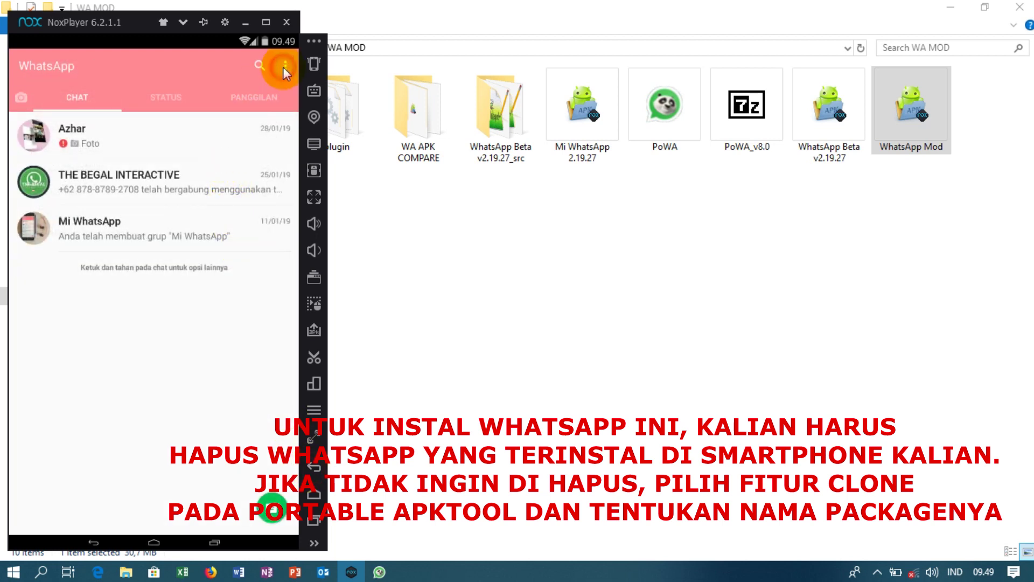
# Examine the country code and phone number fields of WhatsApp Direct and return to the chat list
pyautogui.click(284, 66)
pyautogui.click(241, 96)
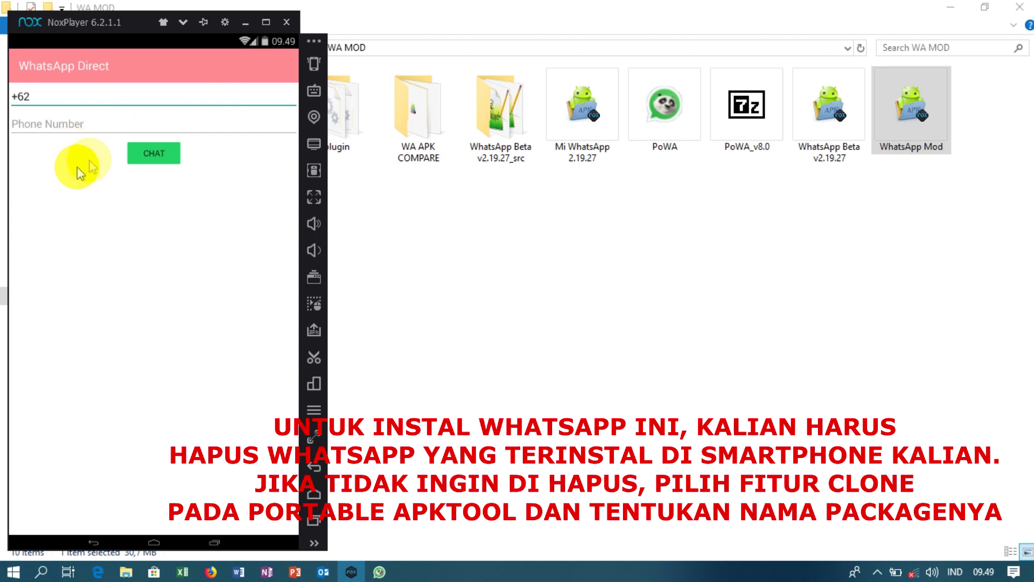
pyautogui.click(67, 125)
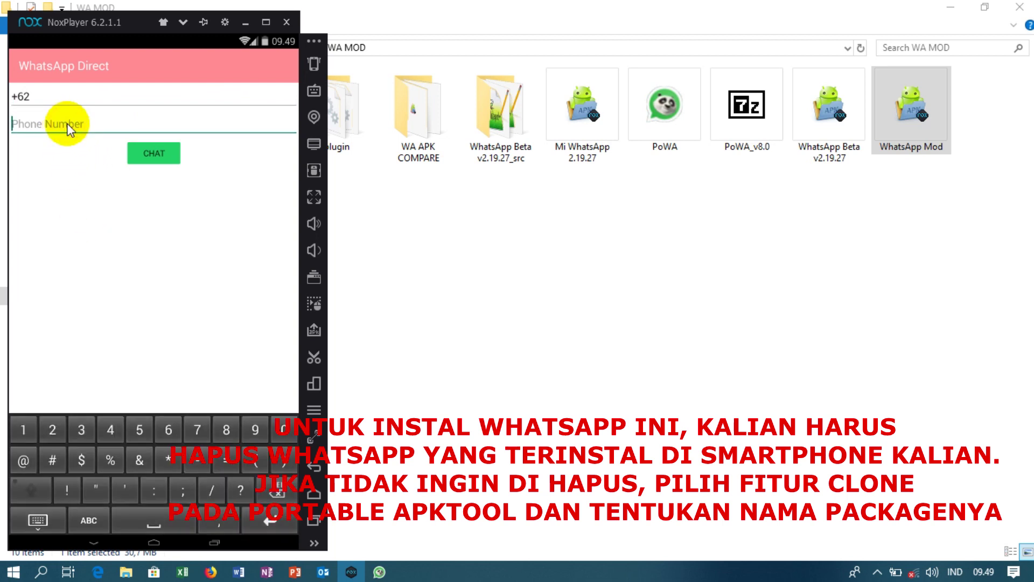
pyautogui.click(65, 97)
pyautogui.click(54, 124)
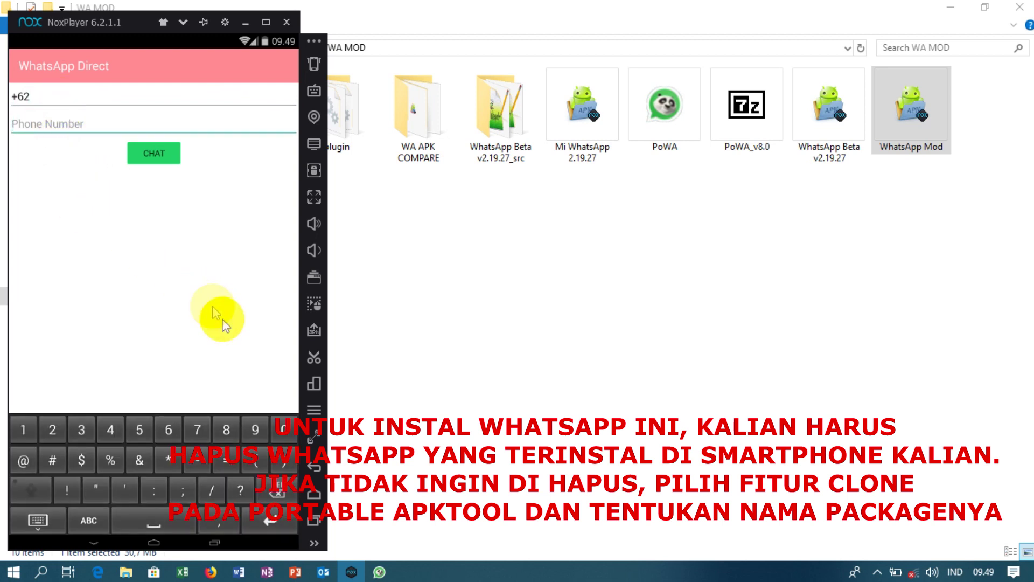
pyautogui.click(312, 464)
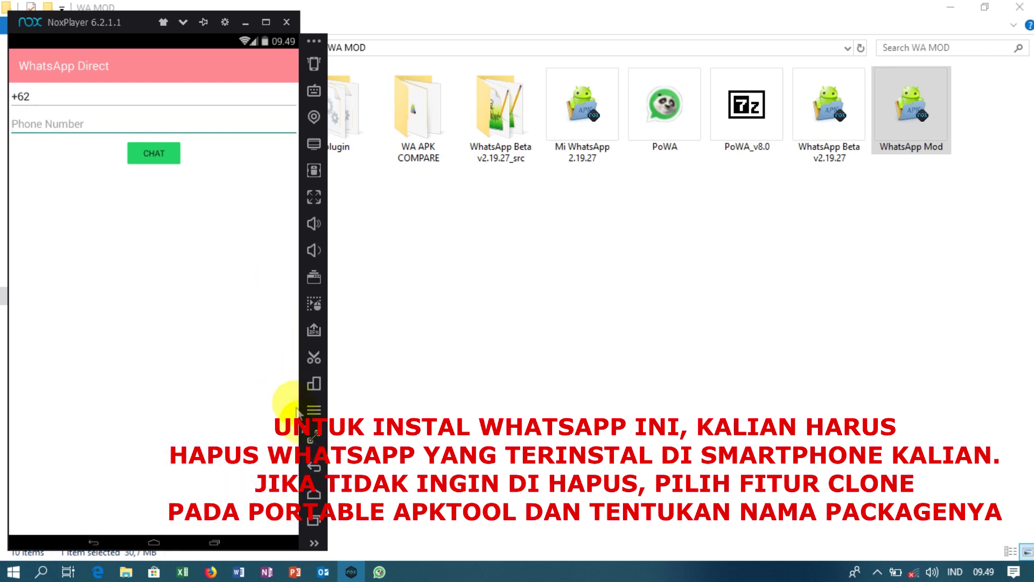
pyautogui.click(312, 464)
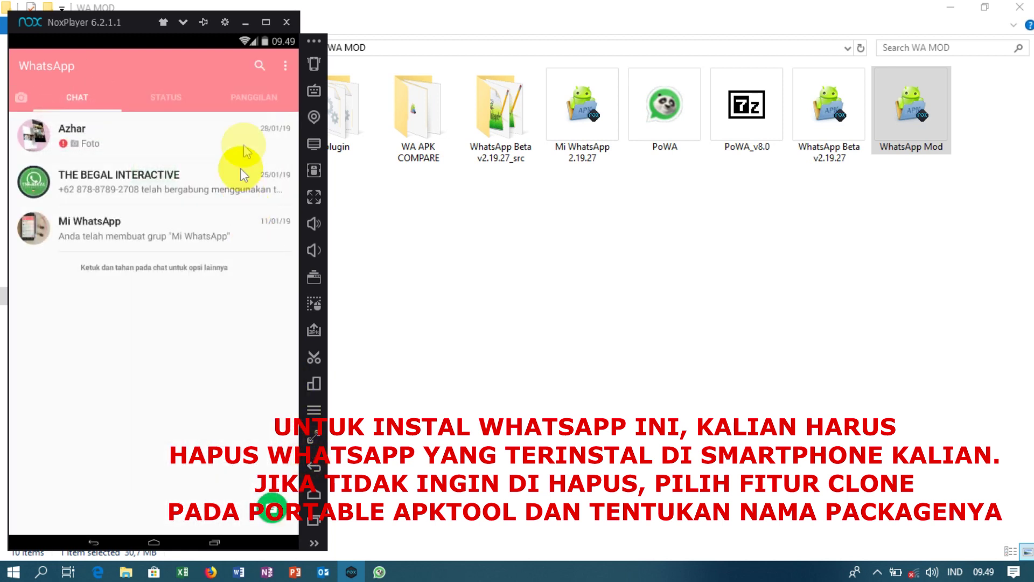
# Review the connection-off durations in Timed Data Off, then exit WhatsApp to the home screen
pyautogui.click(279, 63)
pyautogui.click(220, 125)
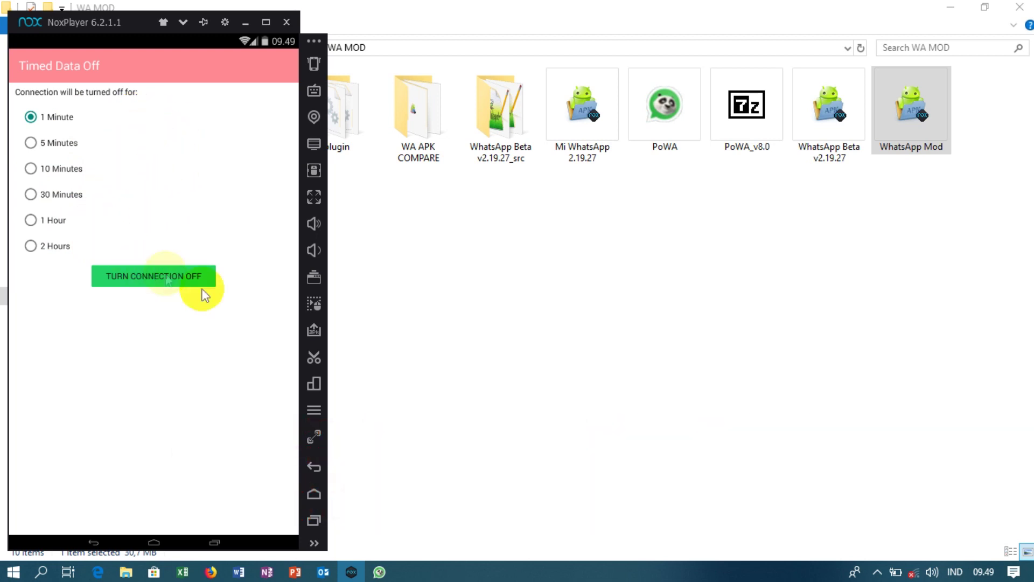
pyautogui.click(308, 468)
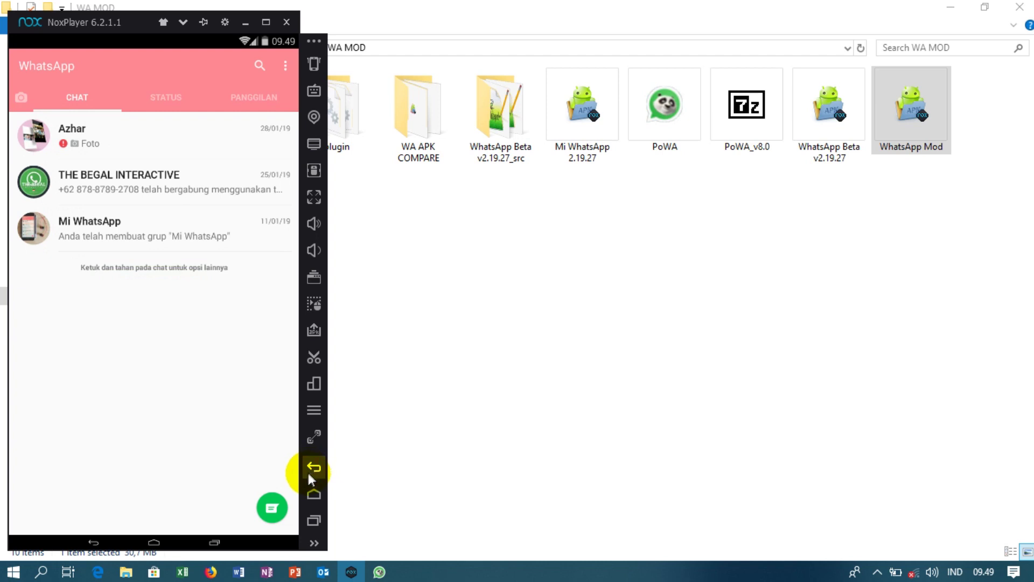
pyautogui.click(309, 472)
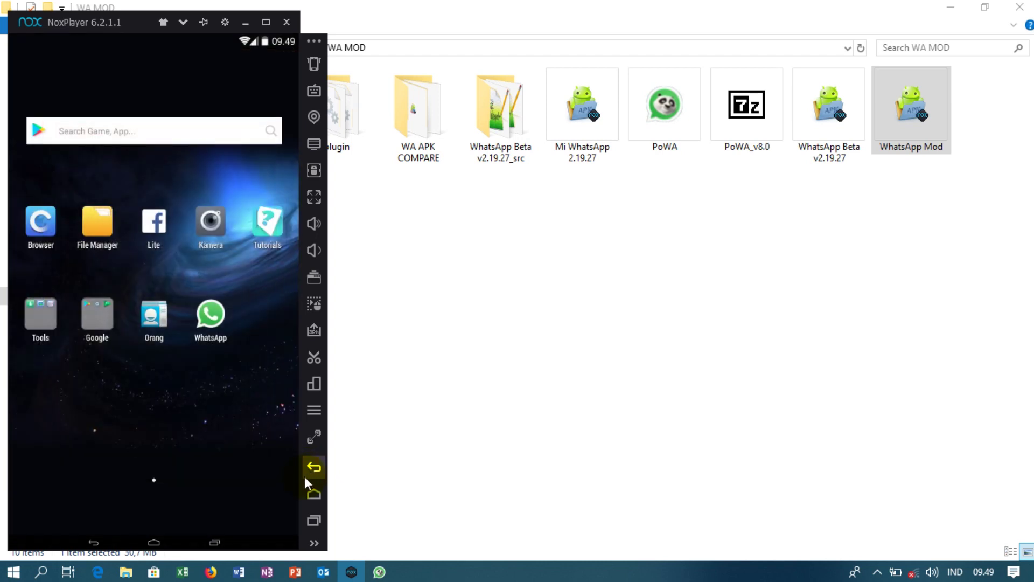
# Switch to Portable APK Tool for WA and move its window beside NoxPlayer
pyautogui.click(379, 570)
pyautogui.moveTo(511, 94); pyautogui.dragTo(619, 88)
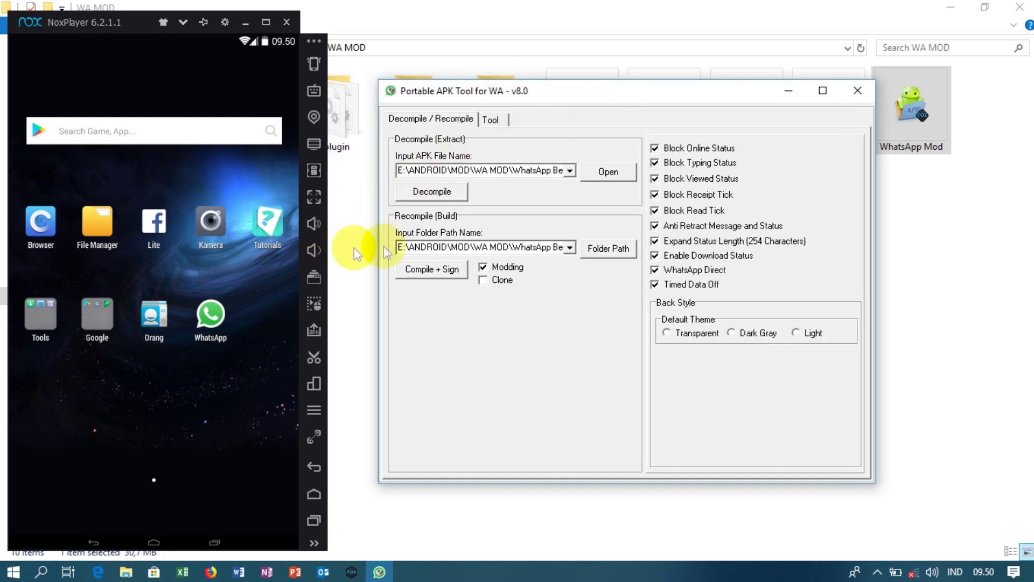